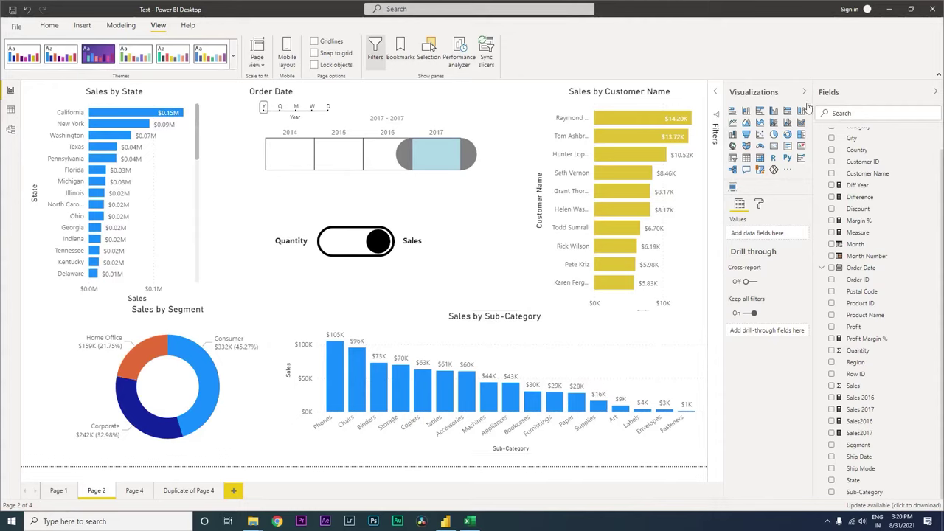
Collapse the Visualizations and Fields panes to enlarge the report canvas.
{"action": "left_click", "coordinate": [805, 92]}
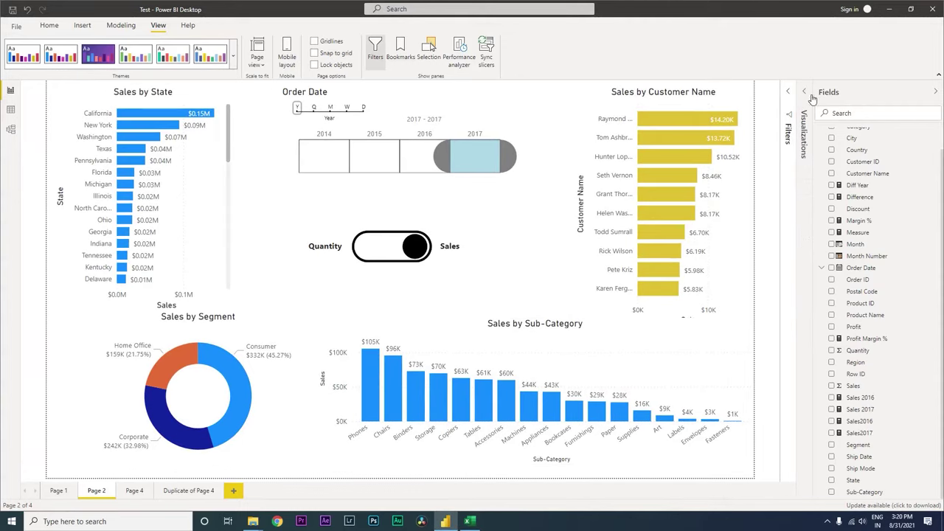
{"action": "left_click", "coordinate": [935, 94]}
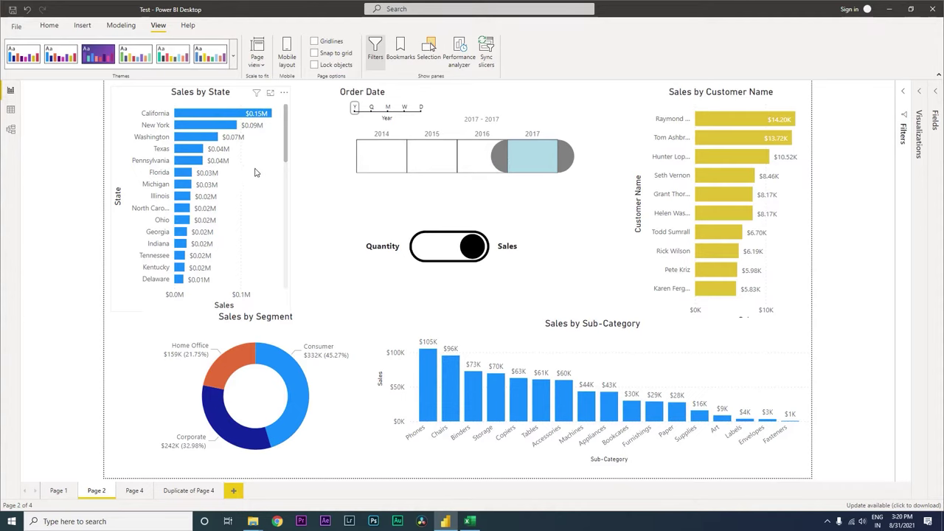
{"action": "mouse_move", "coordinate": [225, 116]}
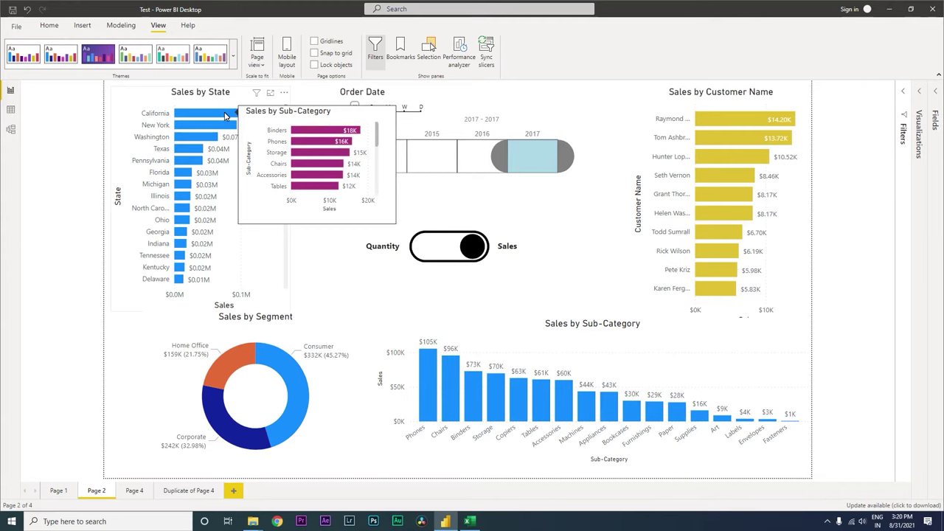
{"action": "mouse_move", "coordinate": [181, 234]}
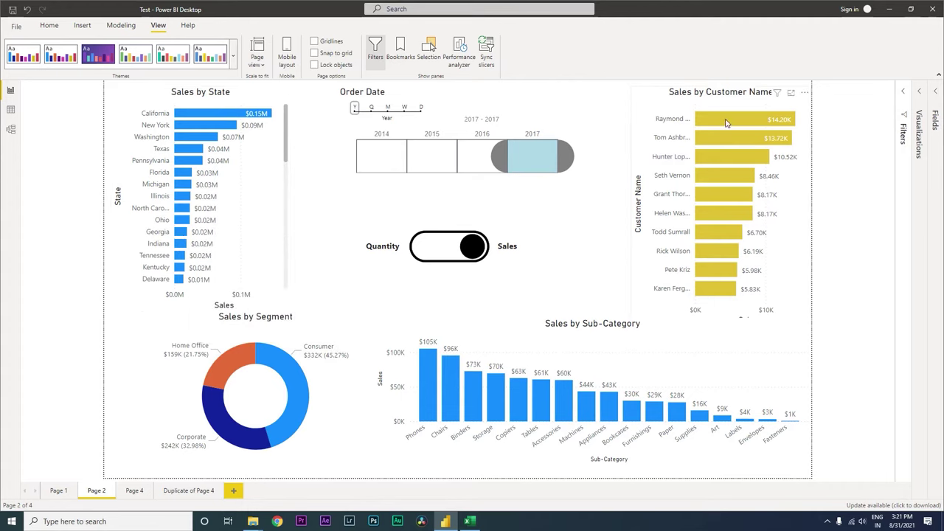
Delete the Page 4 and Duplicate of Page 4 pages from the report.
{"action": "mouse_move", "coordinate": [727, 122]}
{"action": "mouse_move", "coordinate": [712, 257]}
{"action": "left_click", "coordinate": [151, 491]}
{"action": "left_click", "coordinate": [518, 284]}
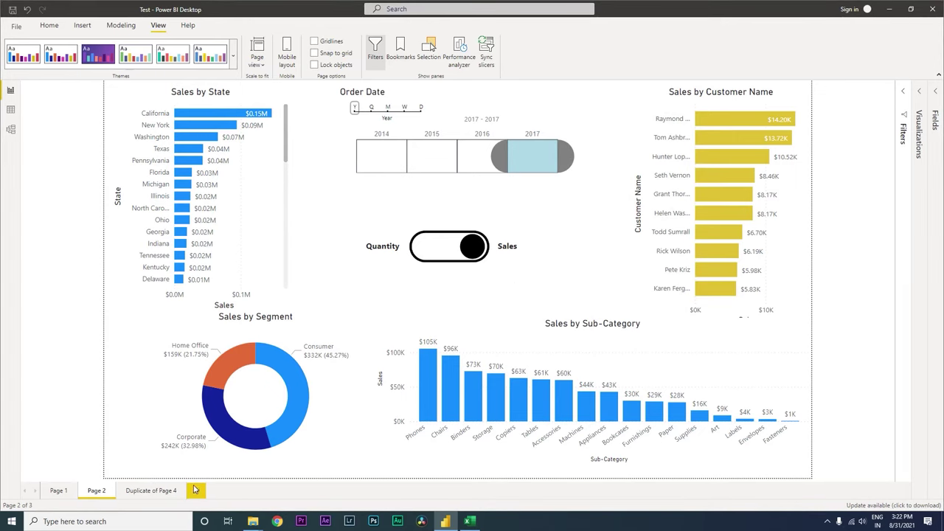
{"action": "left_click", "coordinate": [183, 488]}
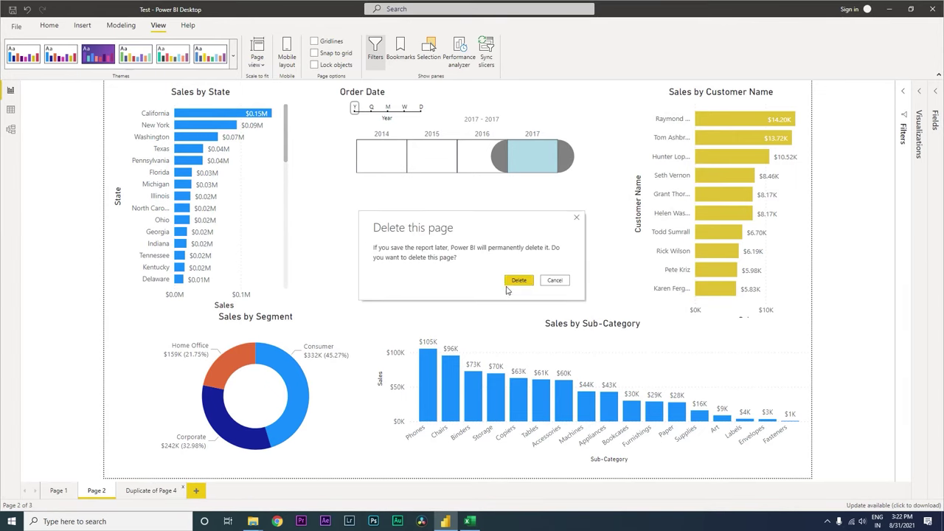
{"action": "left_click", "coordinate": [508, 282]}
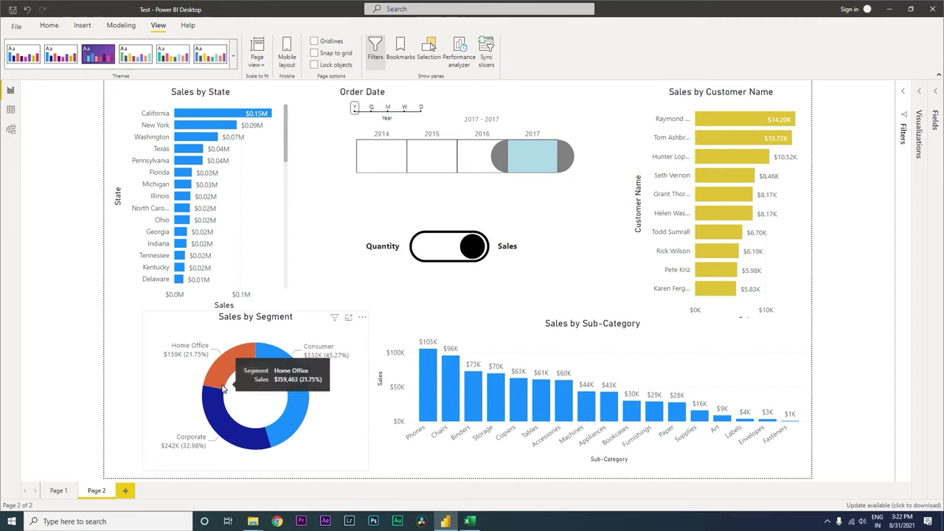
{"action": "left_click", "coordinate": [126, 495]}
Add a new blank page and set its page size type to Tooltip.
{"action": "left_click", "coordinate": [922, 94]}
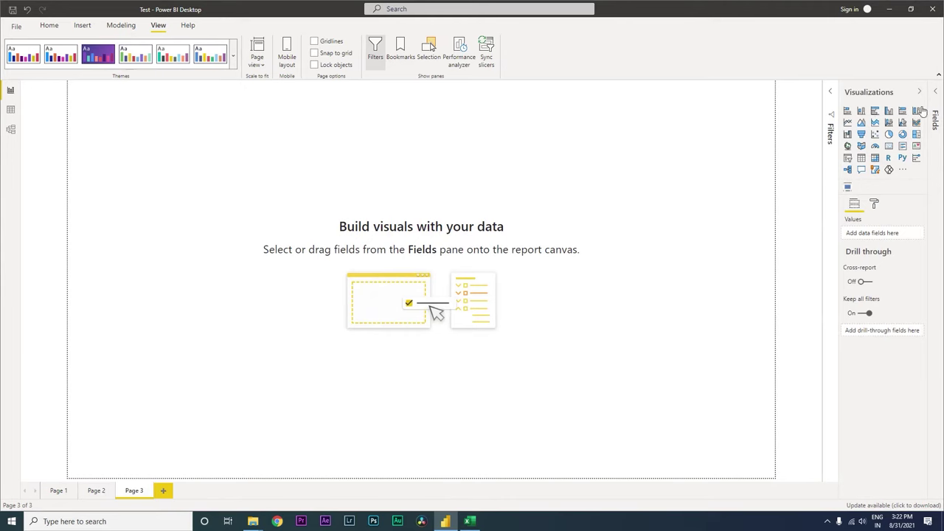
{"action": "left_click", "coordinate": [874, 204]}
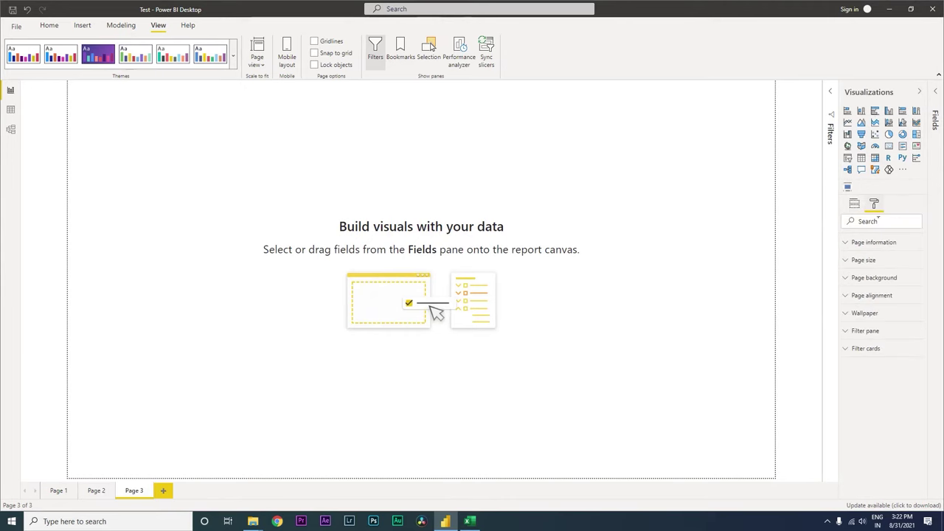
{"action": "left_click", "coordinate": [853, 261]}
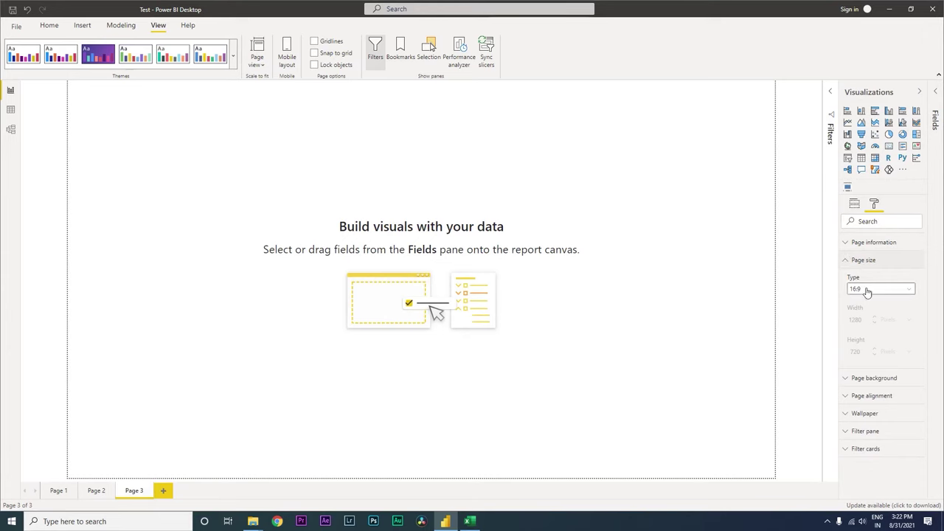
{"action": "left_click", "coordinate": [867, 291]}
{"action": "left_click", "coordinate": [876, 333]}
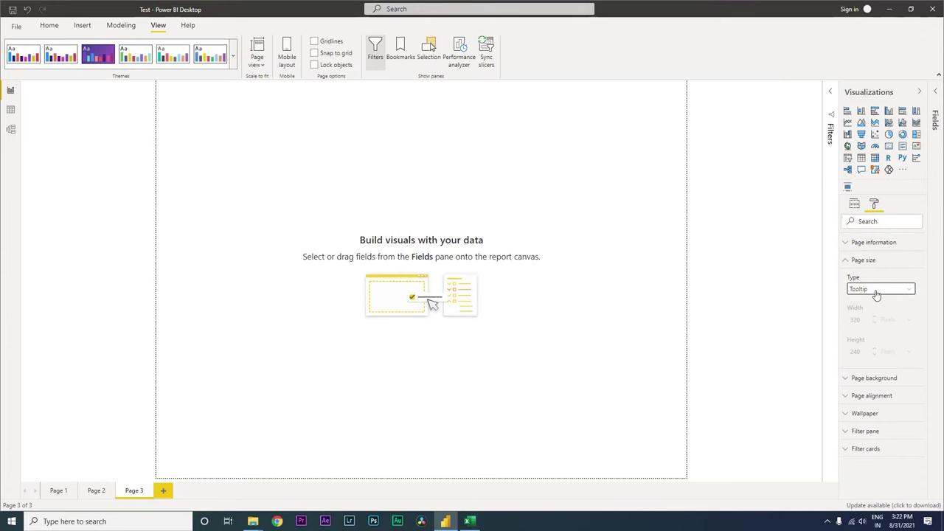
Expand the Fields pane and add Sub-Category to a new visual.
{"action": "left_click", "coordinate": [936, 110]}
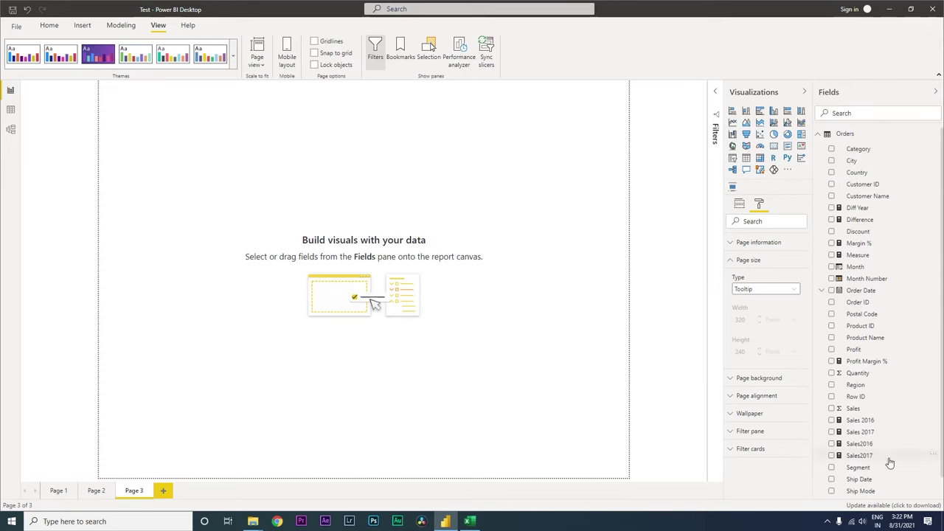
{"action": "scroll", "coordinate": [889, 463], "scroll_direction": "down", "scroll_amount": 1}
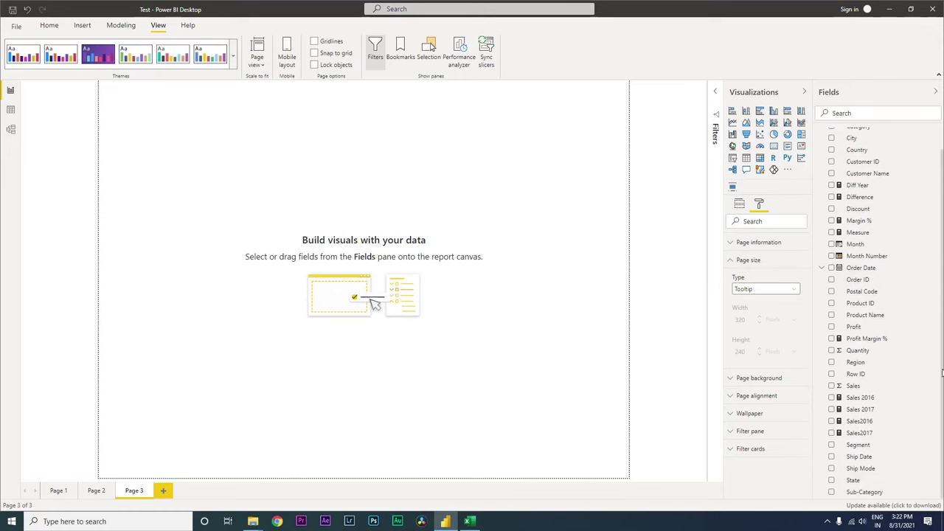
{"action": "left_click", "coordinate": [833, 492]}
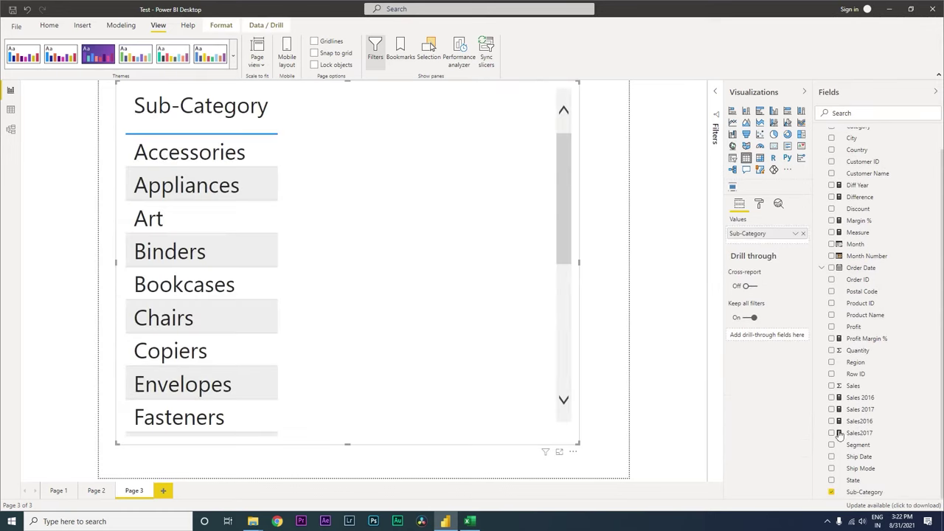
Add Sales and show it as a stacked bar chart, reverting a donut chart trial.
{"action": "left_click", "coordinate": [832, 385]}
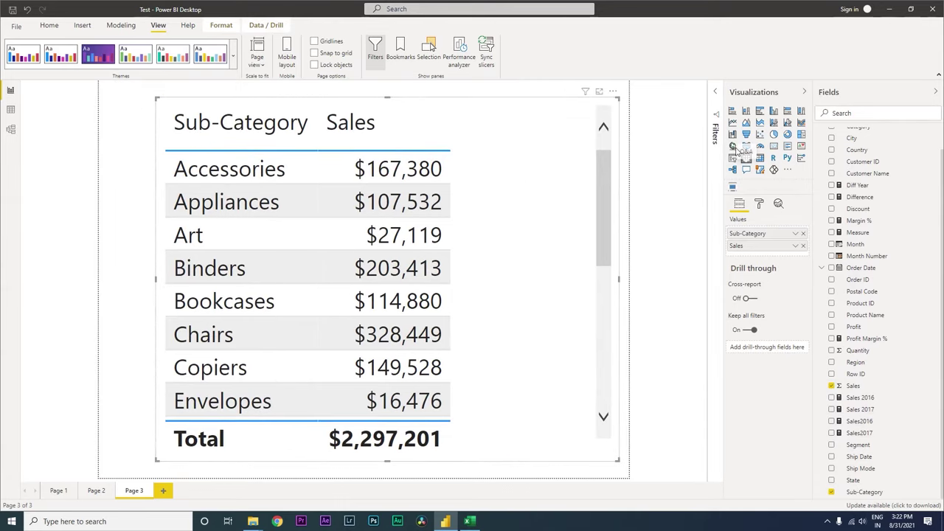
{"action": "left_click", "coordinate": [733, 112]}
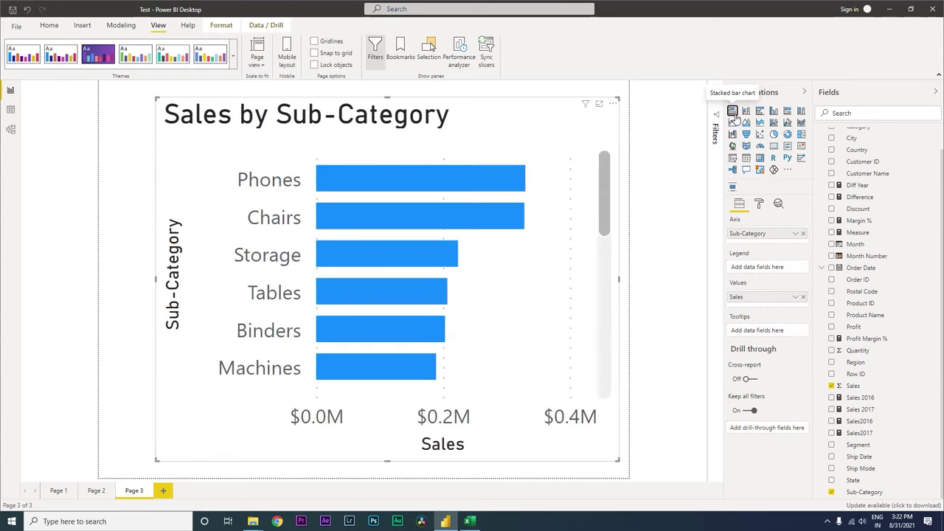
{"action": "left_click", "coordinate": [788, 137]}
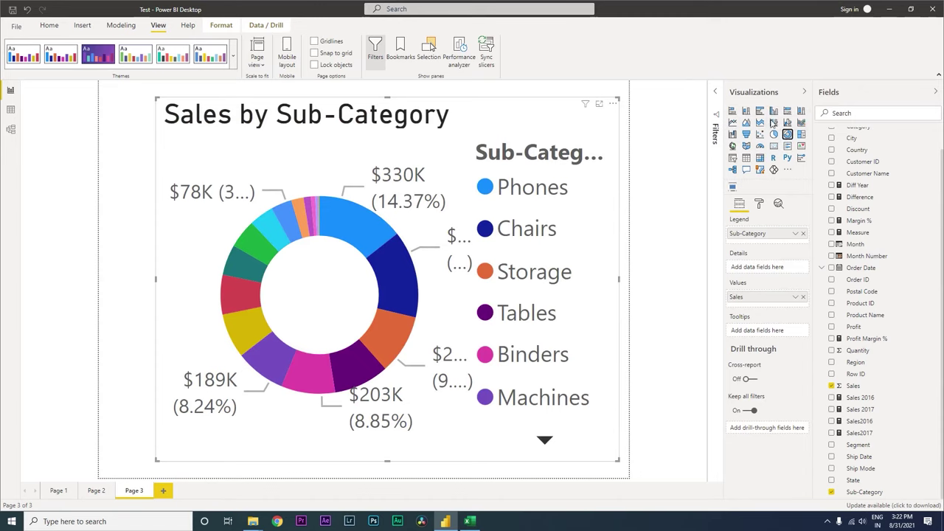
{"action": "key", "text": "ctrl+z"}
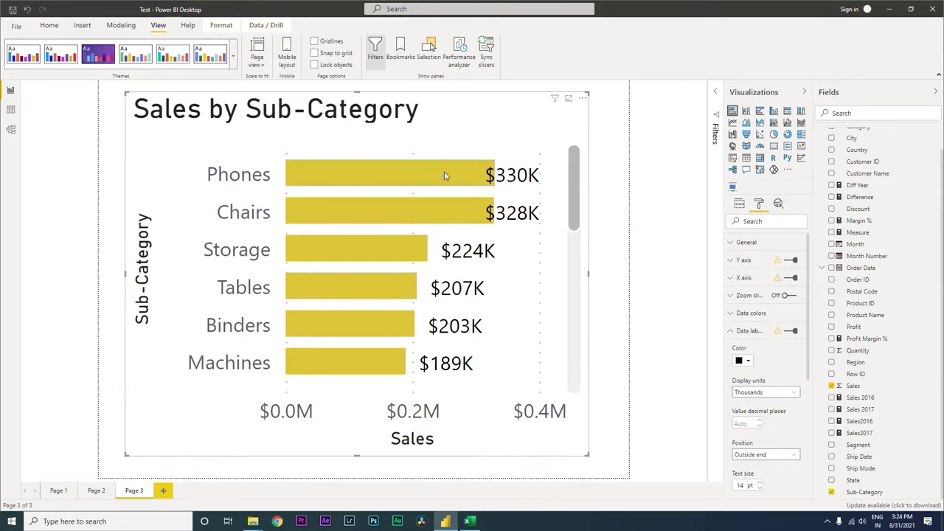
{"action": "left_click", "coordinate": [99, 492]}
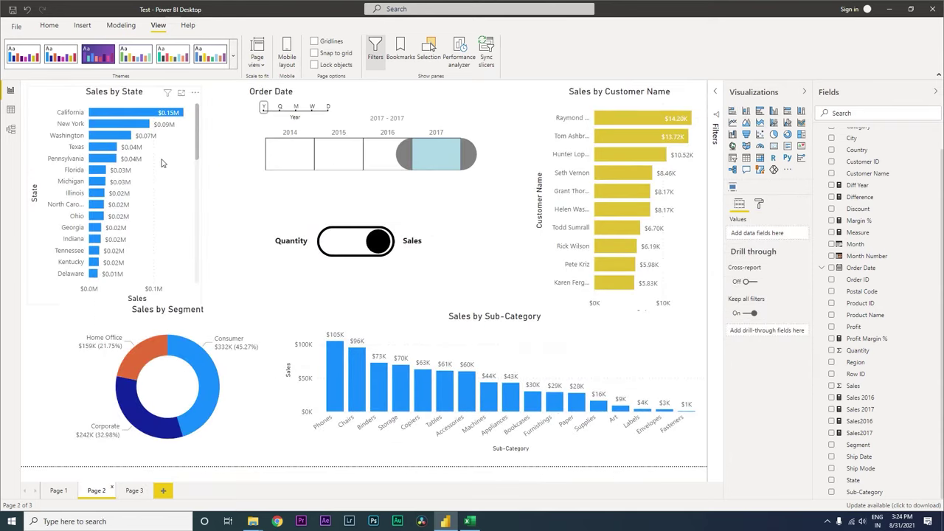
Rename Page 3 to 'Tooltip - Sales by Sub-Cat'.
{"action": "left_click", "coordinate": [135, 491]}
{"action": "double_click", "coordinate": [138, 493]}
{"action": "type", "text": "Tool"}
{"action": "type", "text": "tip"}
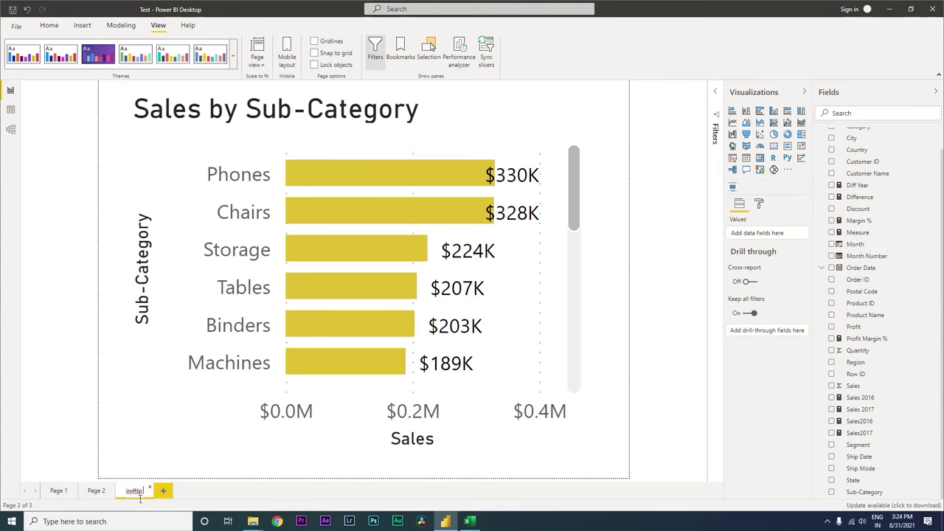
{"action": "type", "text": " - Sale"}
{"action": "type", "text": "s by S"}
{"action": "type", "text": "ub"}
{"action": "type", "text": "-Cat"}
{"action": "key", "text": "Return"}
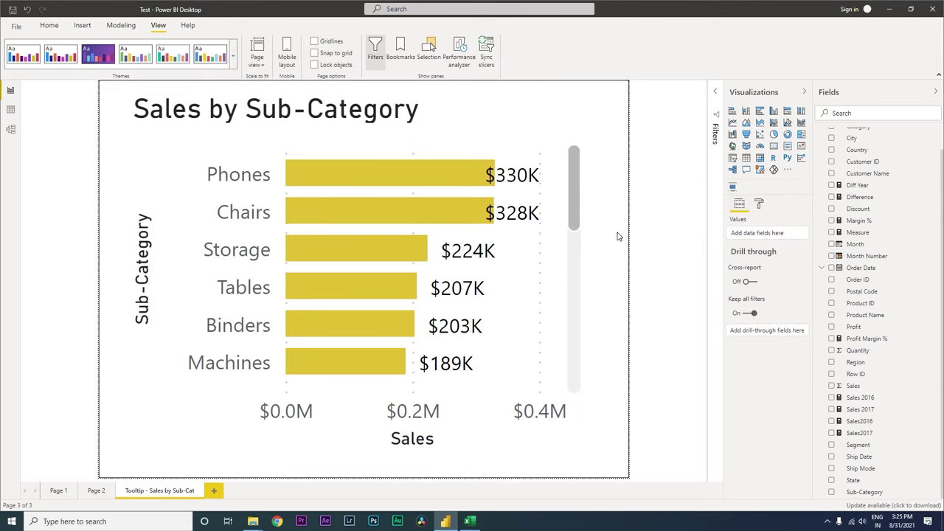
Switch the page's Tooltip setting On under Page information.
{"action": "left_click", "coordinate": [760, 207]}
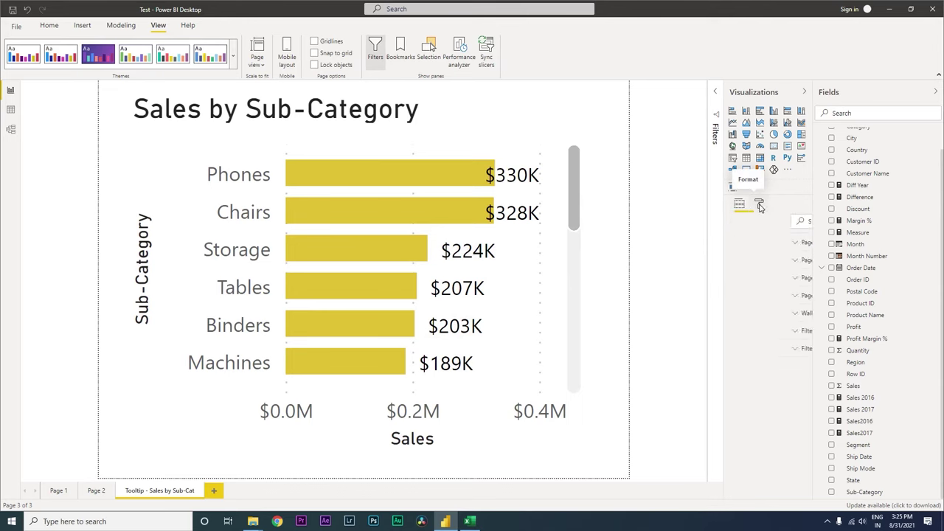
{"action": "left_click", "coordinate": [736, 245]}
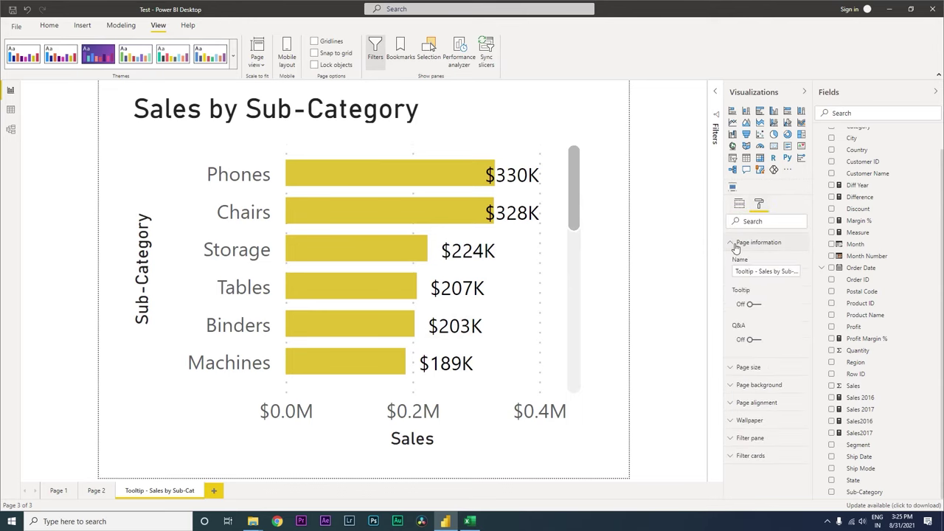
{"action": "left_click", "coordinate": [752, 304]}
{"action": "left_click", "coordinate": [96, 491]}
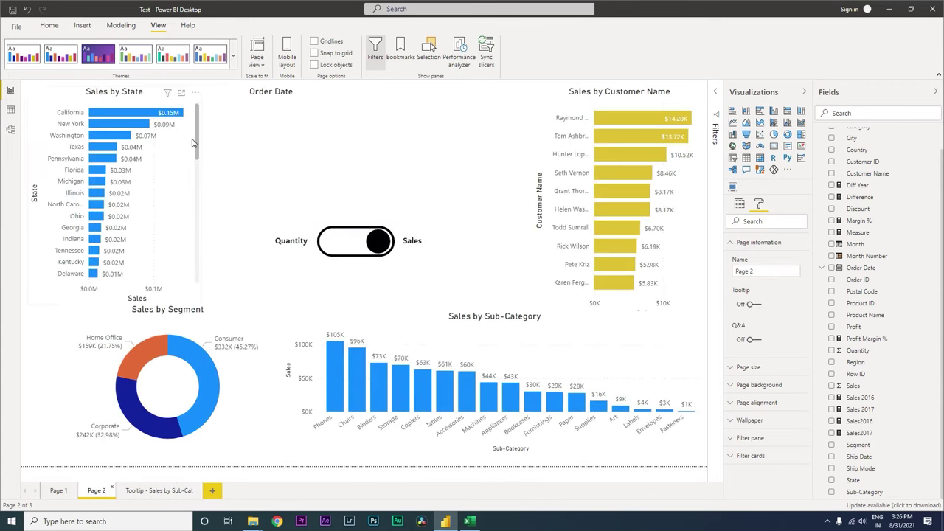
Turn on the Sales by State chart's tooltip and set its type to Report page.
{"action": "left_click", "coordinate": [193, 142]}
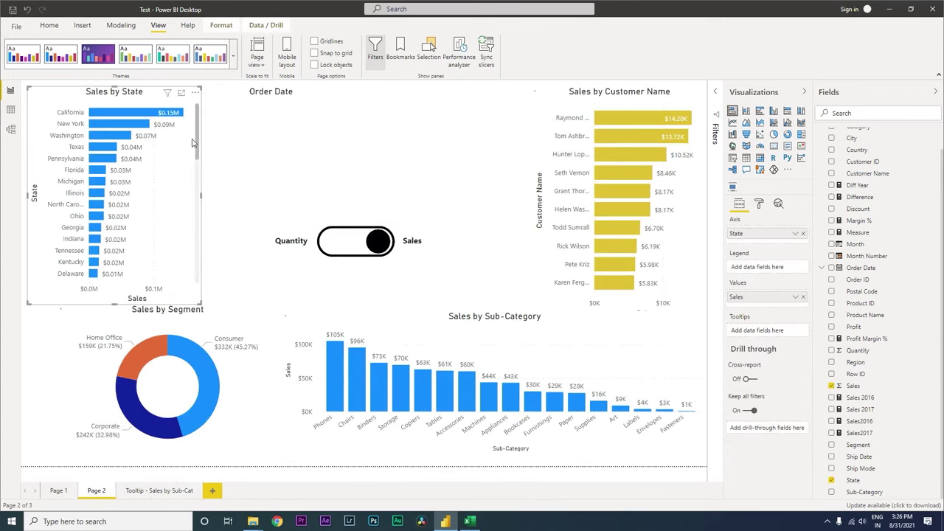
{"action": "left_click", "coordinate": [760, 205]}
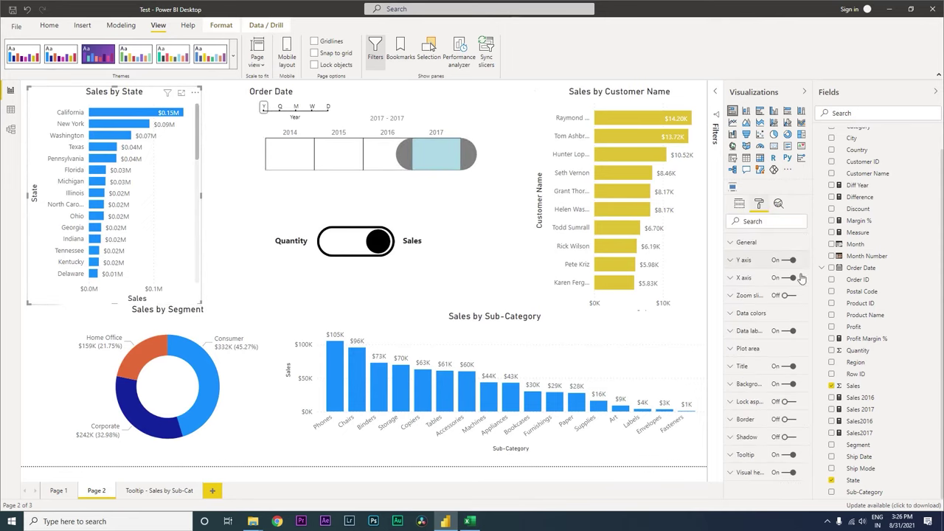
{"action": "left_click", "coordinate": [790, 456]}
{"action": "left_click", "coordinate": [740, 456]}
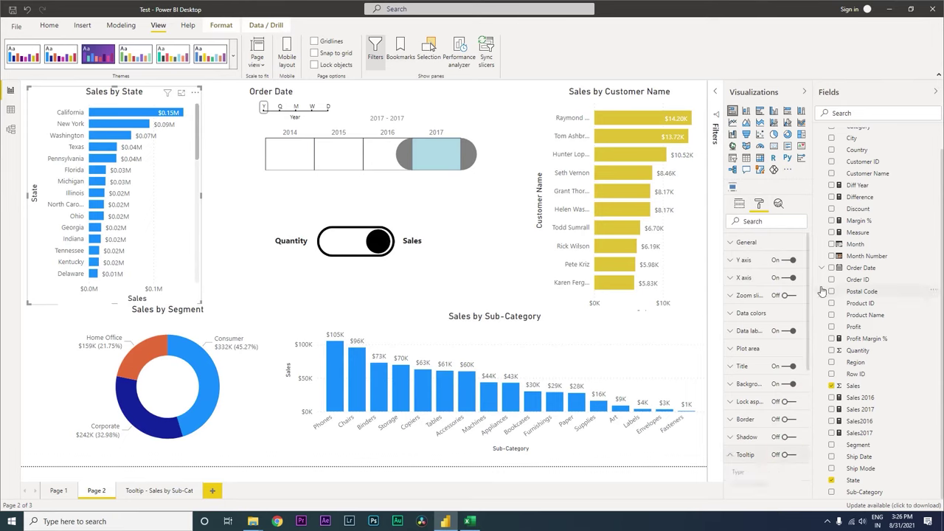
{"action": "left_click_drag", "start_coordinate": [810, 280], "coordinate": [809, 332]}
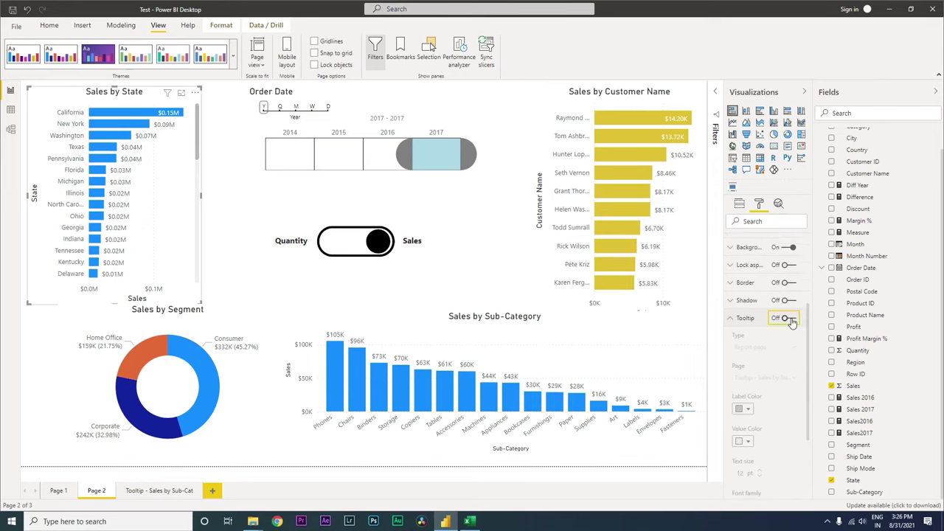
{"action": "left_click", "coordinate": [790, 319]}
{"action": "left_click", "coordinate": [773, 348]}
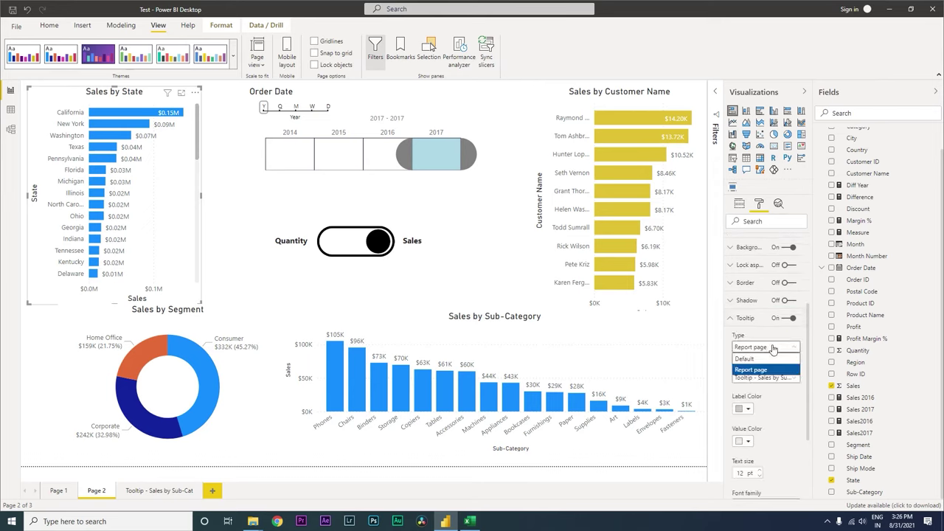
{"action": "left_click", "coordinate": [786, 352]}
{"action": "left_click", "coordinate": [765, 352]}
{"action": "left_click", "coordinate": [763, 370]}
Use 'Tooltip - Sales by Sub-Cat' as the tooltip page and test it on state bars.
{"action": "scroll", "coordinate": [809, 337], "scroll_direction": "down", "scroll_amount": 2}
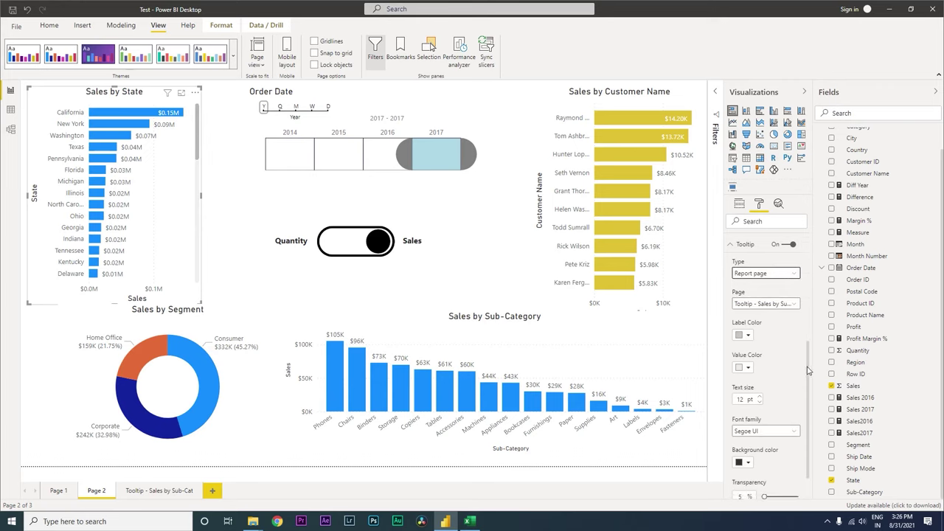
{"action": "left_click", "coordinate": [767, 309]}
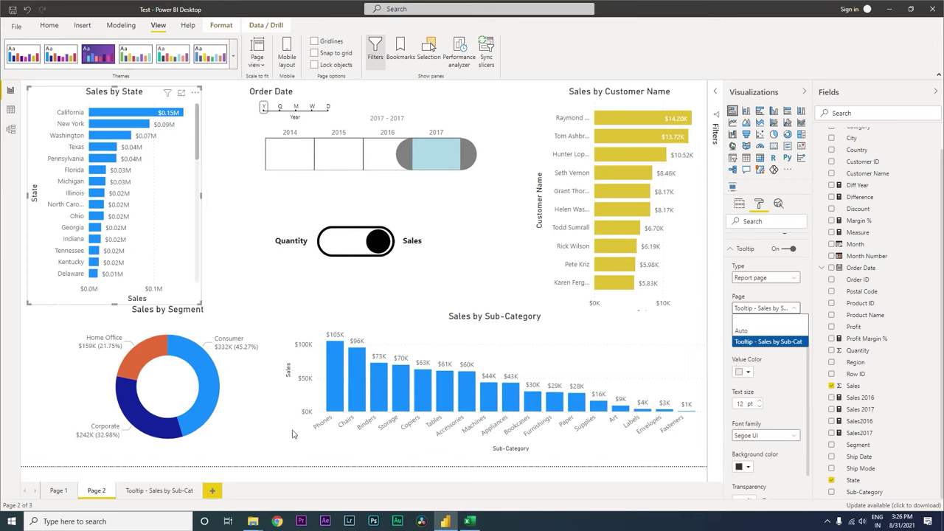
{"action": "left_click", "coordinate": [785, 343]}
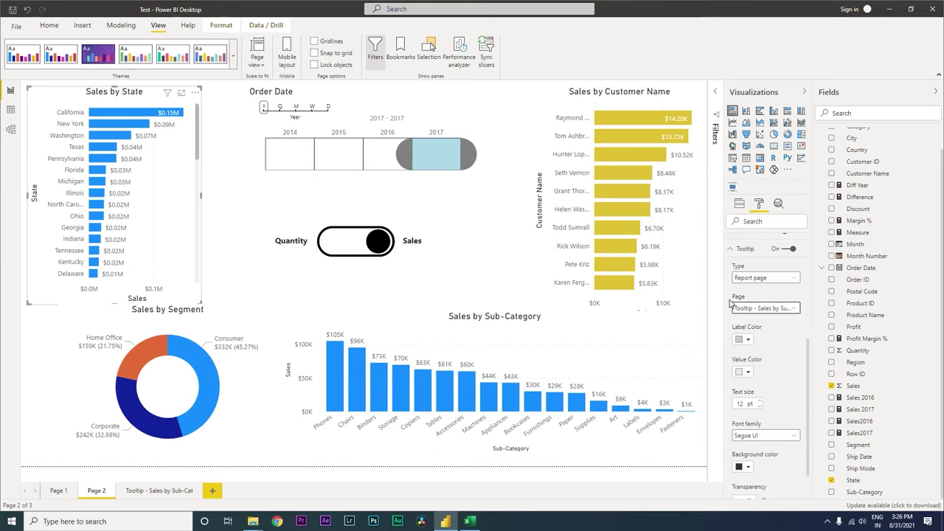
{"action": "mouse_move", "coordinate": [147, 116]}
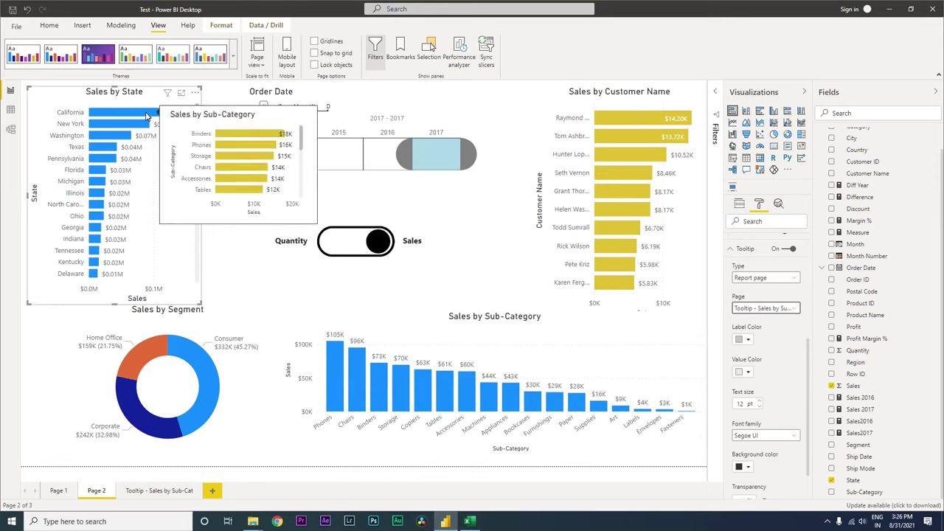
{"action": "left_click", "coordinate": [160, 492]}
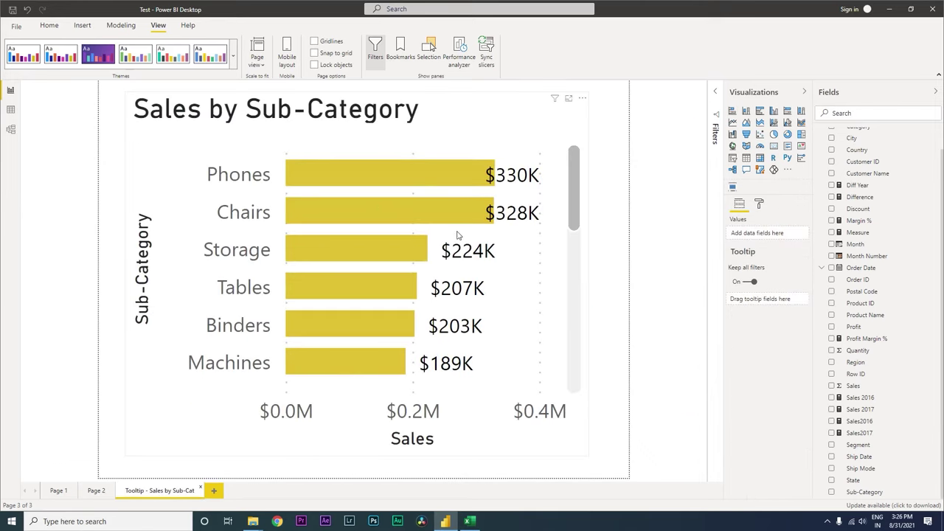
{"action": "left_click", "coordinate": [95, 490]}
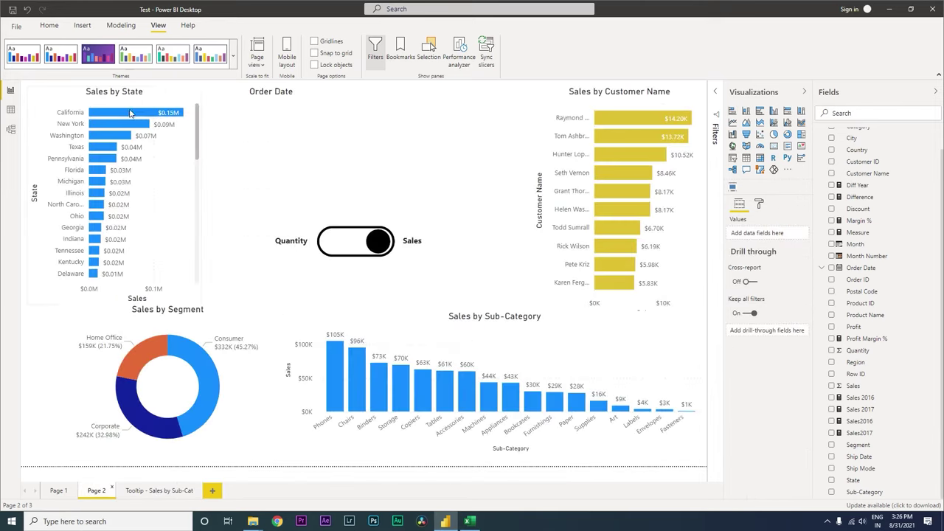
{"action": "mouse_move", "coordinate": [131, 115]}
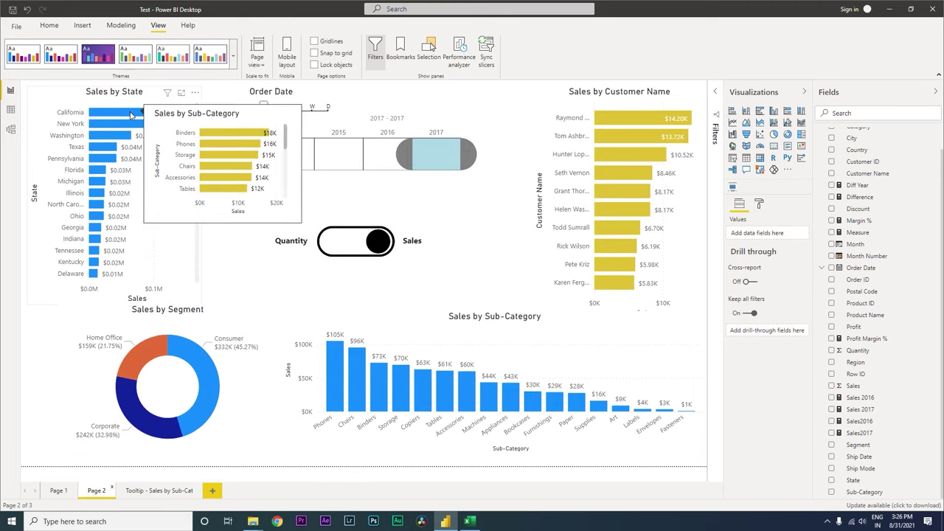
{"action": "mouse_move", "coordinate": [101, 186]}
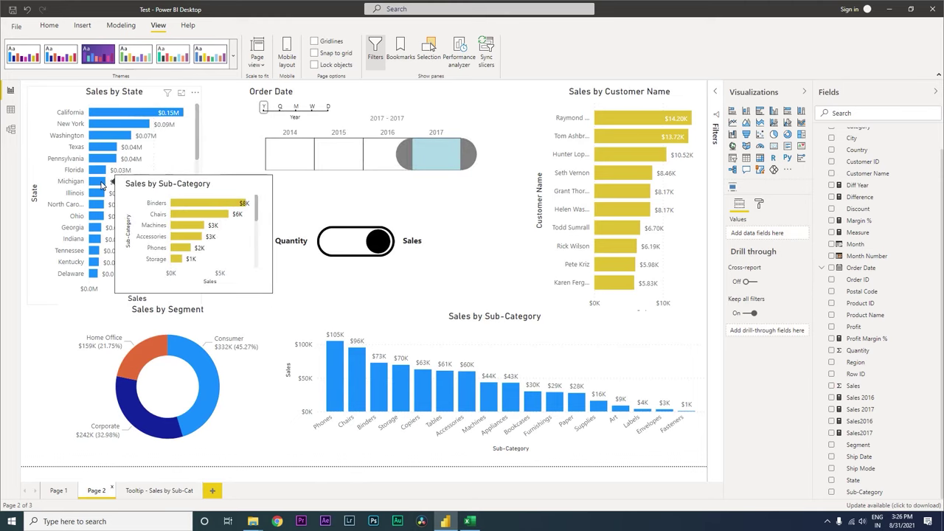
Change the tooltip page's bar chart to a pie chart and preview it on Page 2.
{"action": "left_click", "coordinate": [159, 491]}
{"action": "left_click", "coordinate": [547, 274]}
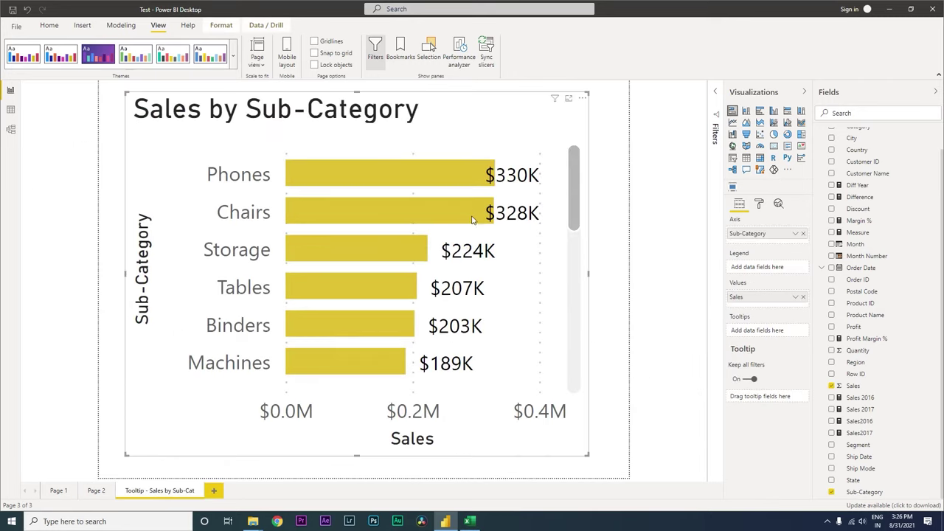
{"action": "left_click", "coordinate": [773, 134]}
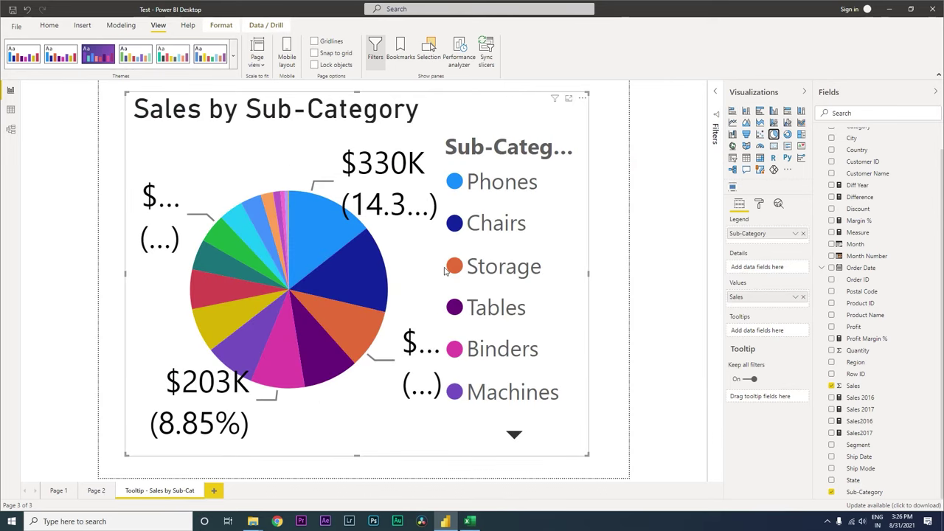
{"action": "left_click", "coordinate": [87, 495]}
{"action": "mouse_move", "coordinate": [108, 139]}
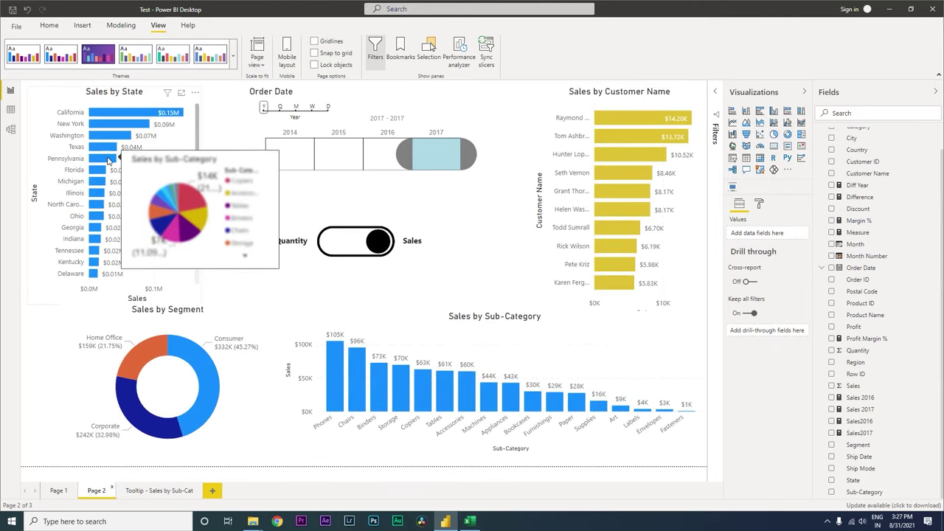
Change the tooltip visual to a table and preview it on the state bars.
{"action": "left_click", "coordinate": [162, 493]}
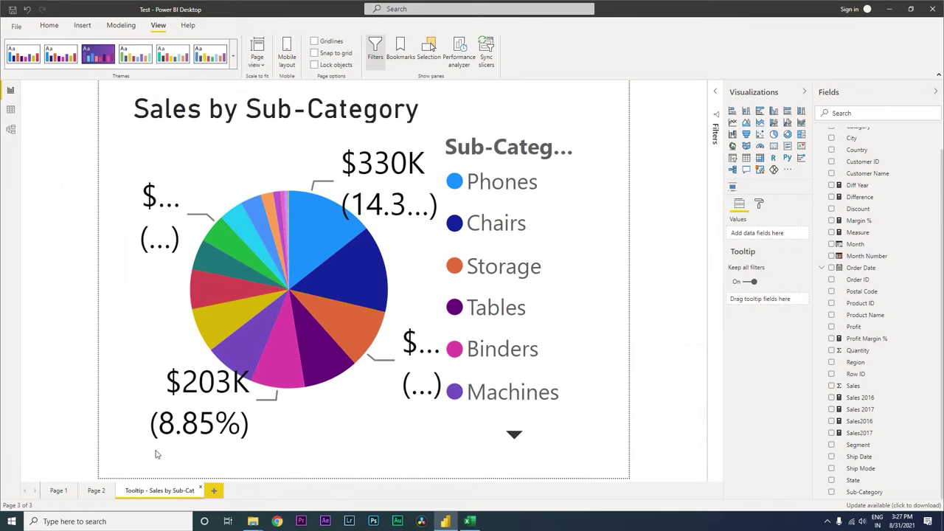
{"action": "left_click", "coordinate": [563, 260]}
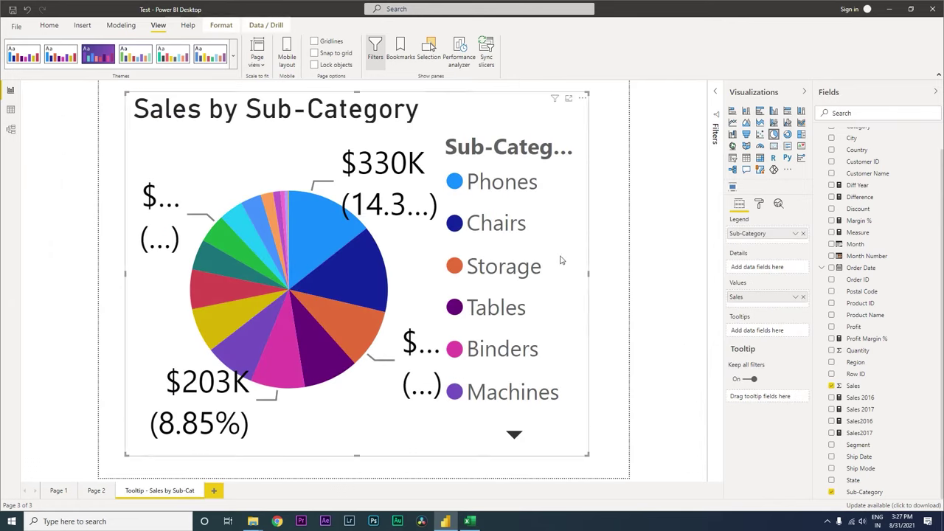
{"action": "left_click", "coordinate": [747, 157]}
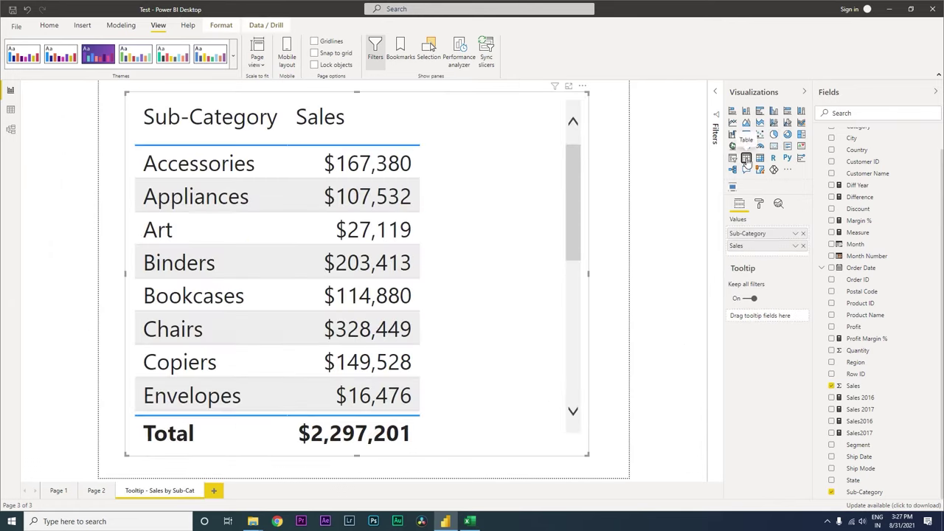
{"action": "left_click", "coordinate": [99, 492]}
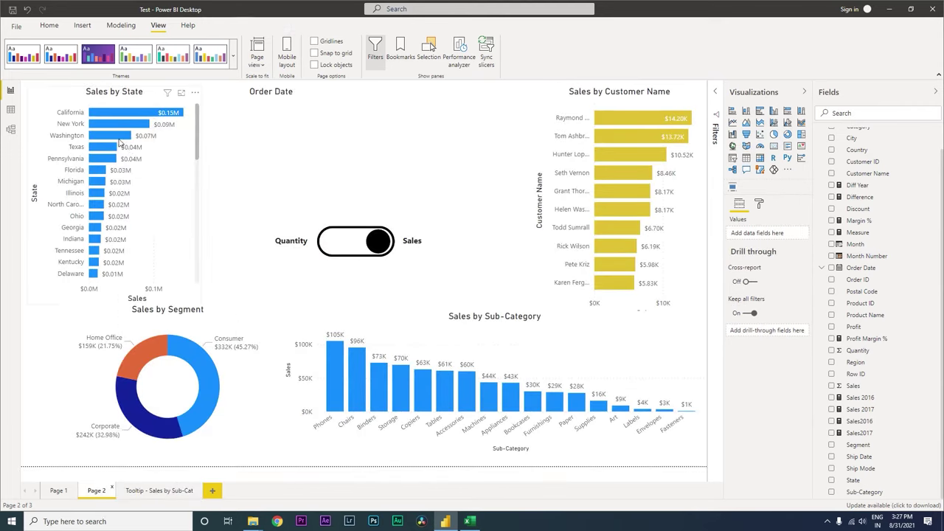
{"action": "mouse_move", "coordinate": [116, 141]}
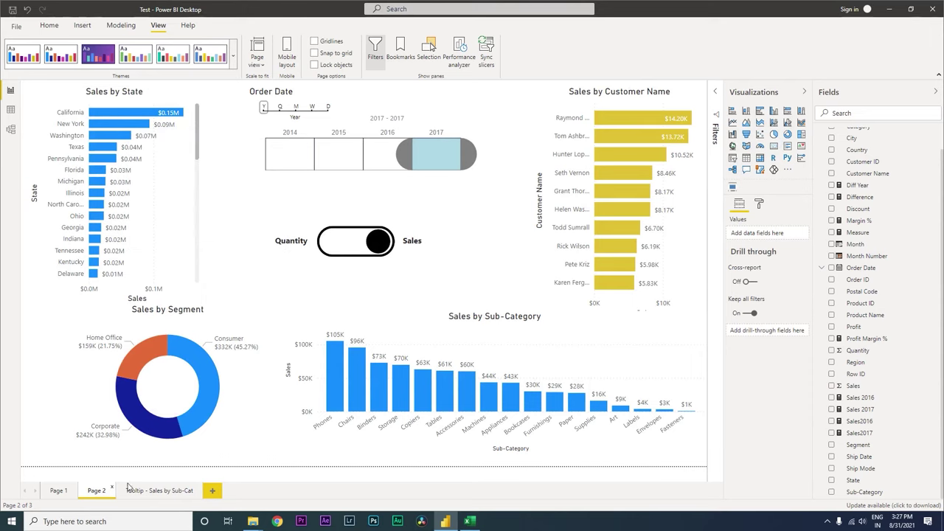
{"action": "left_click", "coordinate": [168, 496]}
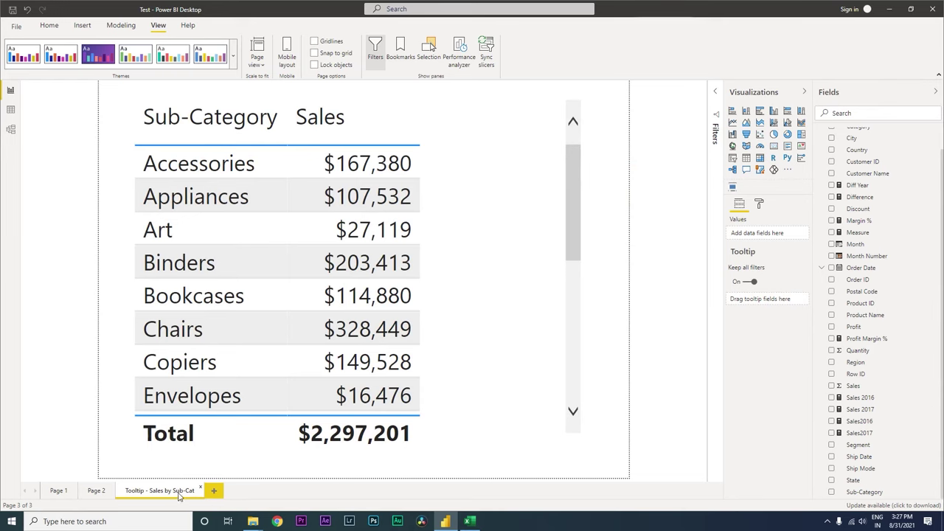
Duplicate the tooltip page and strip the 'Duplicate of' prefix from its name.
{"action": "right_click", "coordinate": [178, 494]}
{"action": "left_click", "coordinate": [222, 461]}
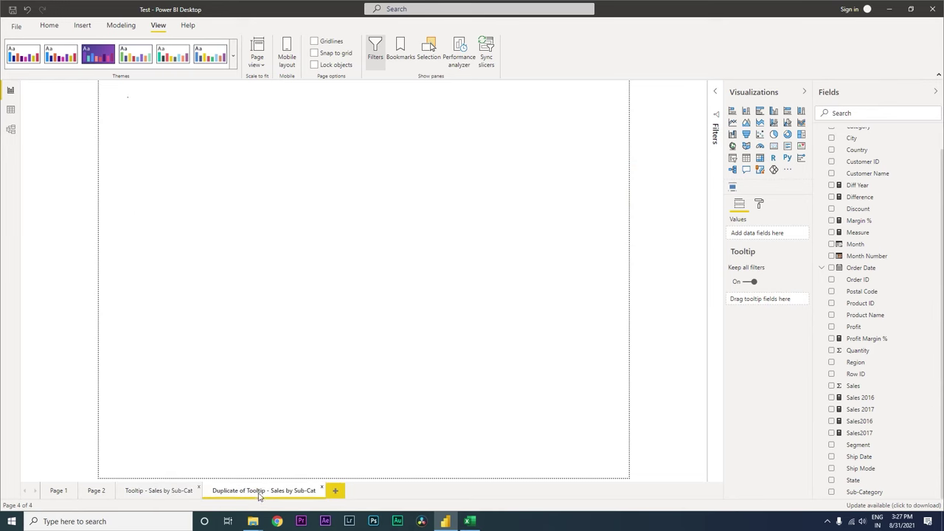
{"action": "double_click", "coordinate": [278, 496]}
{"action": "left_click", "coordinate": [243, 491]}
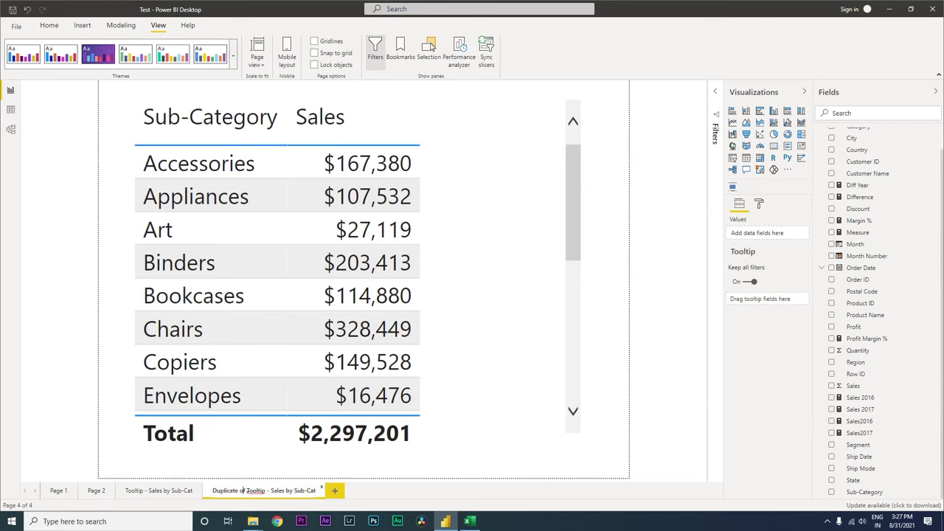
{"action": "left_click_drag", "start_coordinate": [246, 490], "coordinate": [197, 491]}
{"action": "key", "text": "BackSpace"}
{"action": "key", "text": "Return"}
Rename the copied page to 'Tooltip - Quantity'.
{"action": "double_click", "coordinate": [247, 491]}
{"action": "left_click", "coordinate": [261, 492]}
{"action": "left_click_drag", "start_coordinate": [243, 496], "coordinate": [285, 500]}
{"action": "type", "text": "Quanty"}
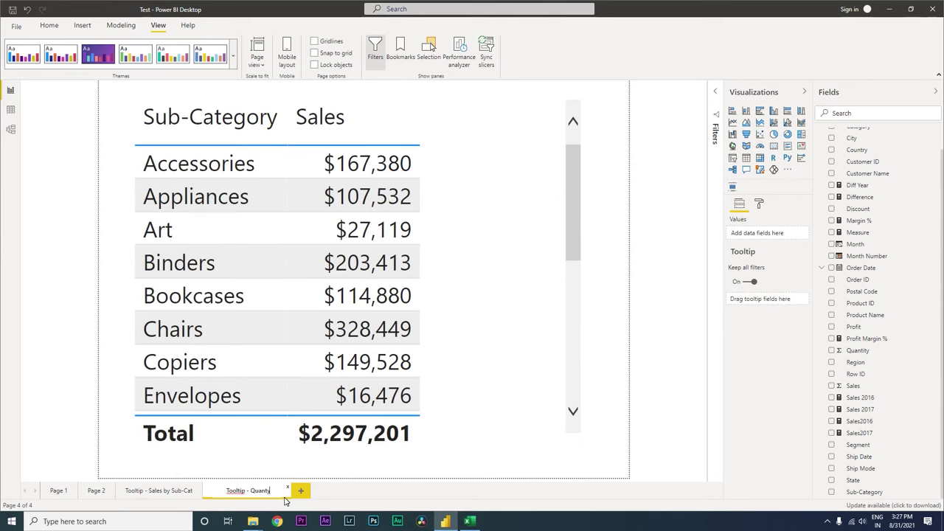
{"action": "key", "text": "BackSpace"}
{"action": "type", "text": "ity"}
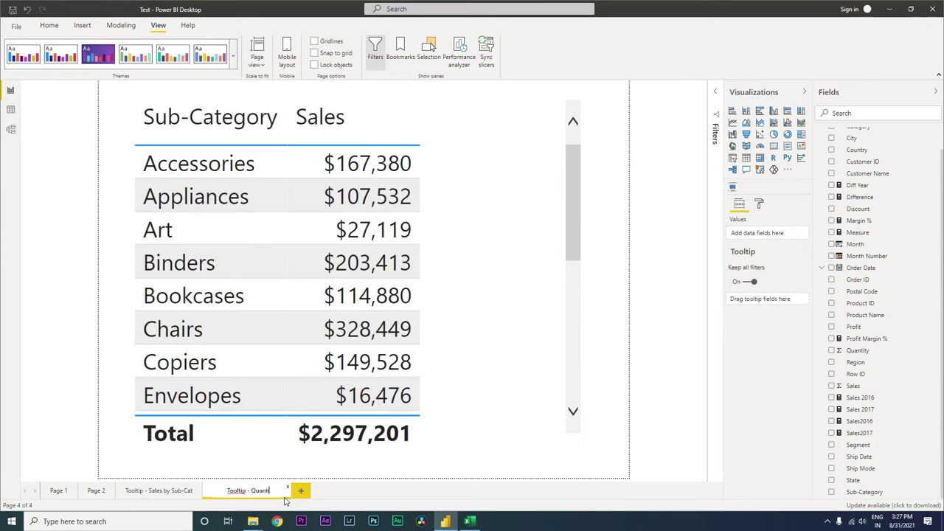
{"action": "key", "text": "Return"}
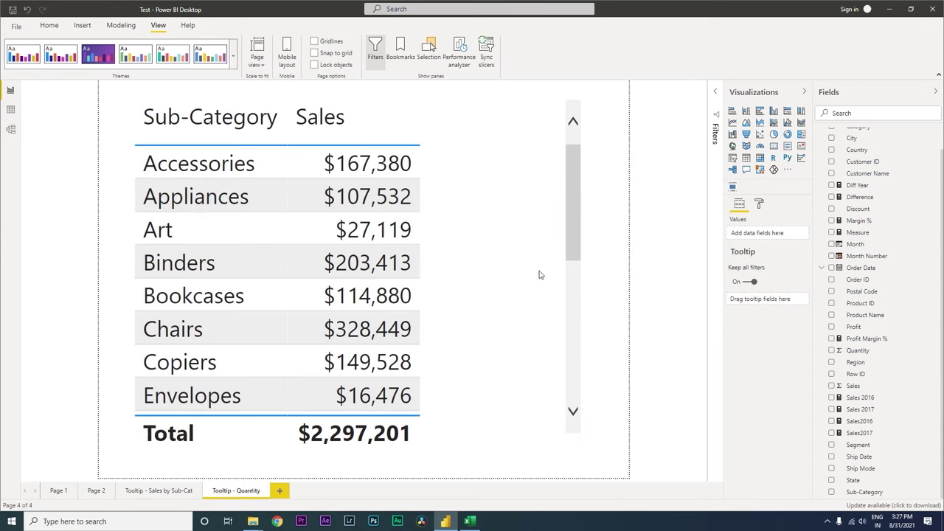
{"action": "left_click", "coordinate": [558, 273]}
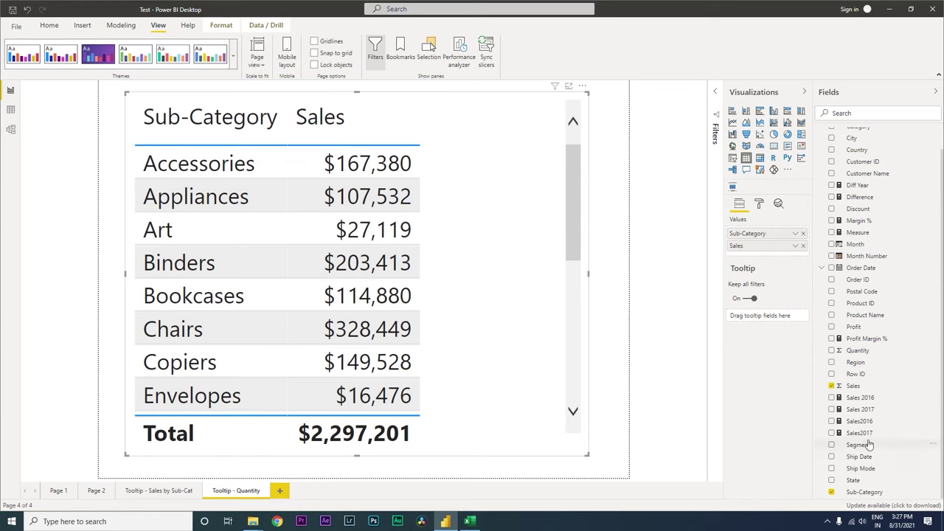
Replace Sub-Category and Sales with Customer Name and Quantity as a stacked bar chart.
{"action": "left_click", "coordinate": [836, 176]}
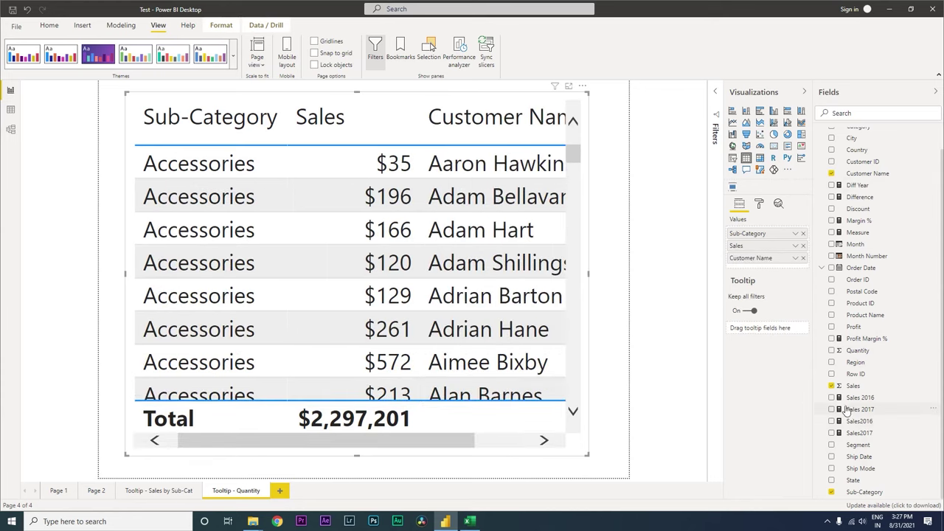
{"action": "left_click", "coordinate": [833, 352]}
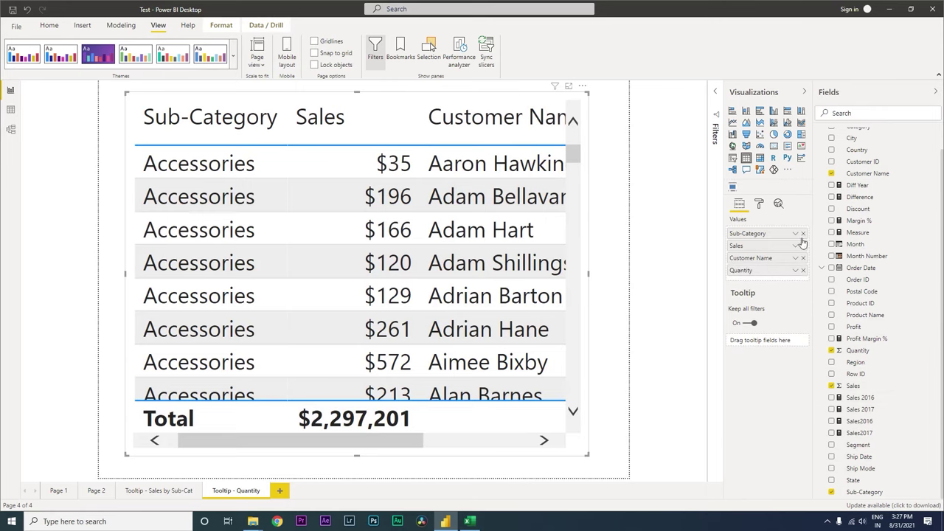
{"action": "left_click", "coordinate": [803, 233]}
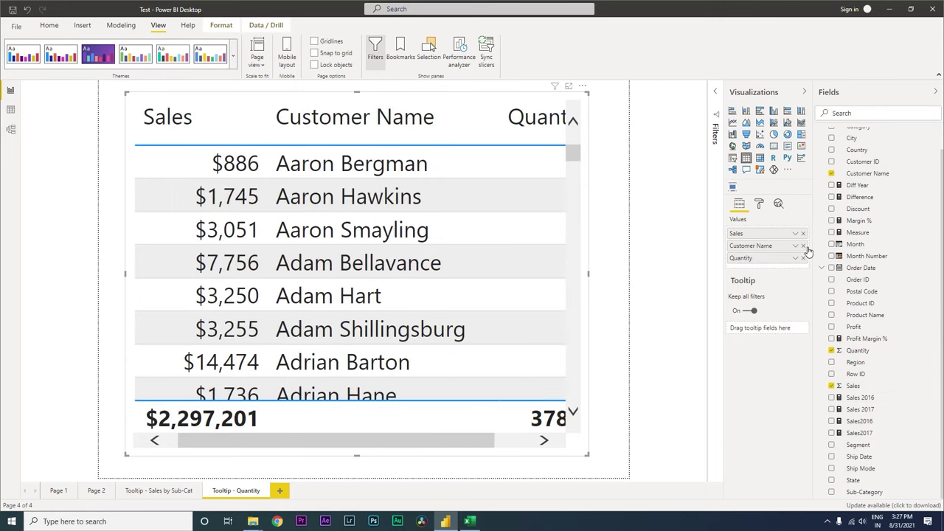
{"action": "left_click", "coordinate": [803, 234]}
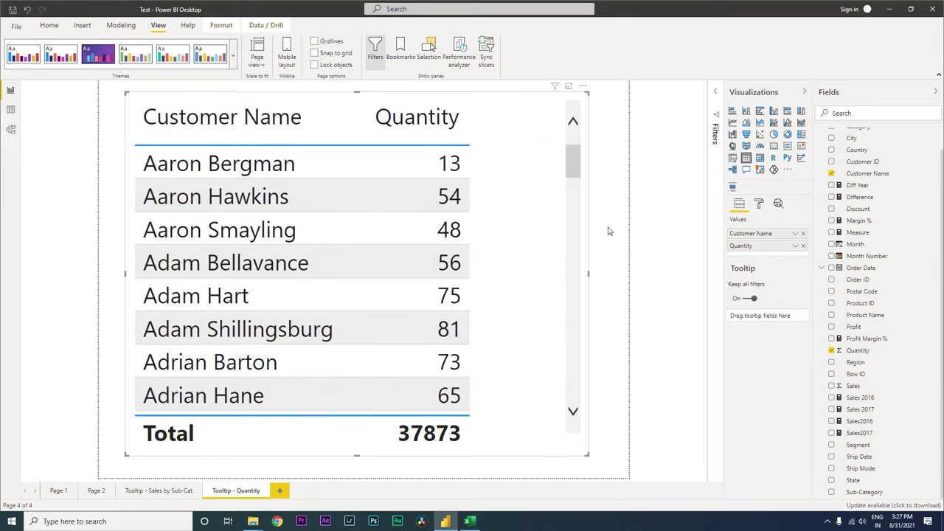
{"action": "left_click", "coordinate": [732, 111]}
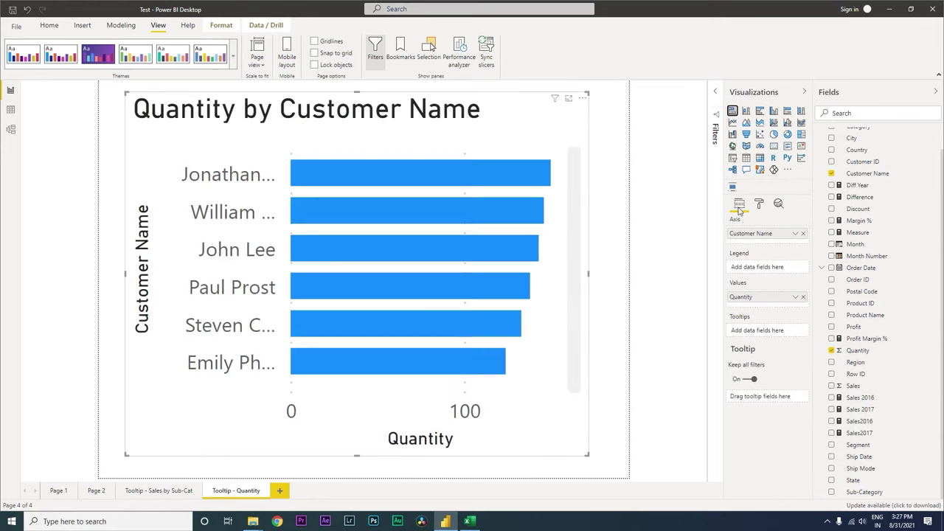
Turn on data labels and set the bars' default color to purple.
{"action": "left_click", "coordinate": [759, 205]}
{"action": "left_click", "coordinate": [792, 331]}
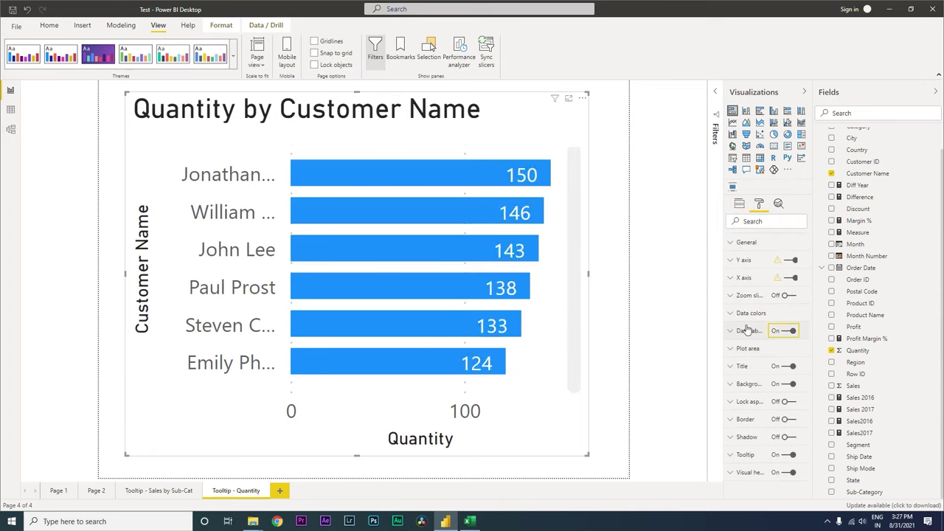
{"action": "left_click", "coordinate": [737, 316]}
{"action": "left_click", "coordinate": [747, 378]}
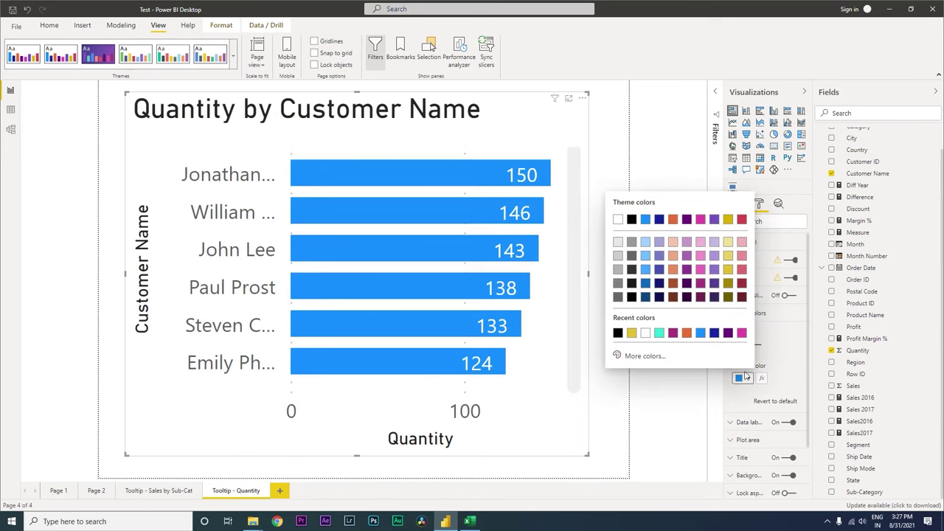
{"action": "left_click", "coordinate": [672, 334]}
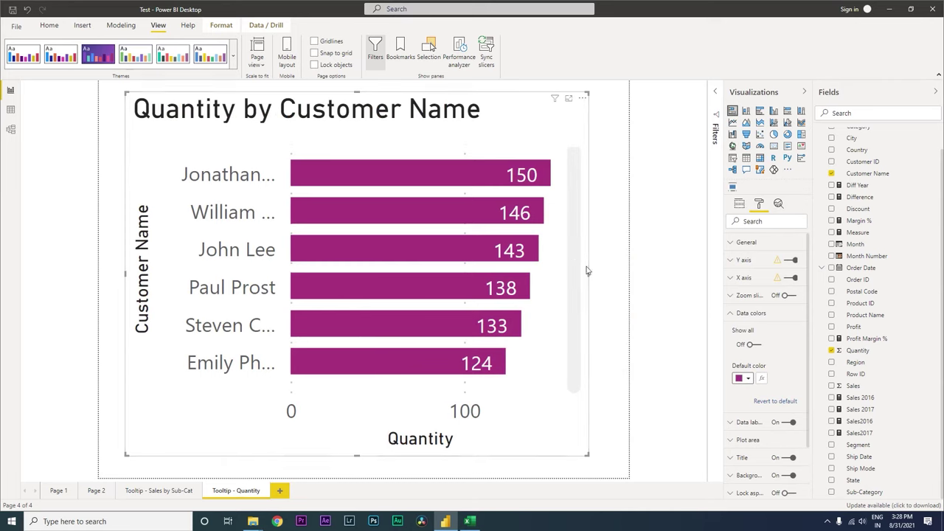
Deselect the chart and expand the page's Page information settings.
{"action": "key", "text": "Escape"}
{"action": "left_click", "coordinate": [759, 203]}
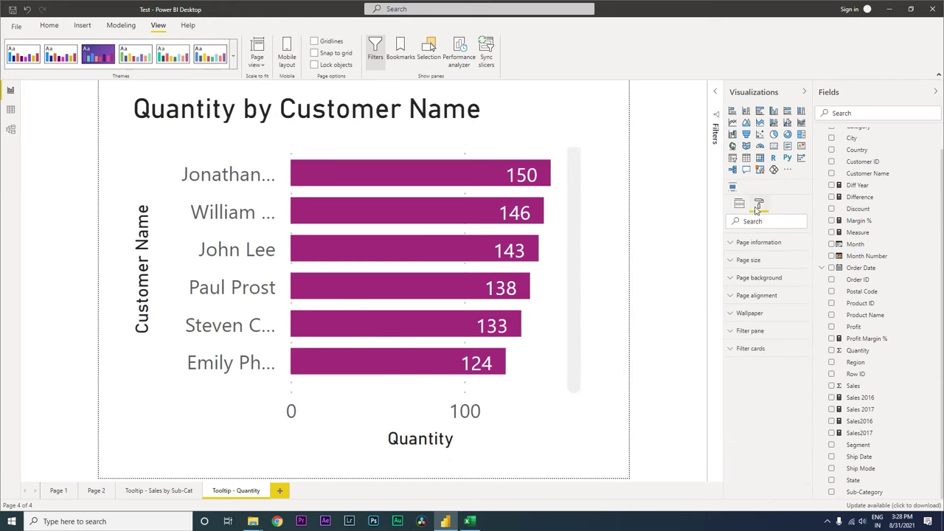
{"action": "left_click", "coordinate": [731, 244]}
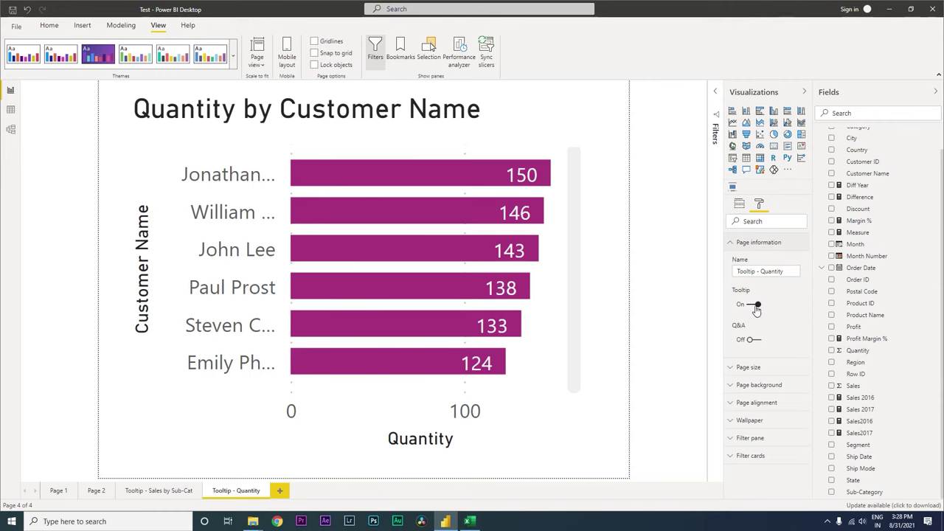
On Page 2, set the Sales by Customer Name chart's tooltip page to Tooltip - Quantity.
{"action": "left_click", "coordinate": [96, 494]}
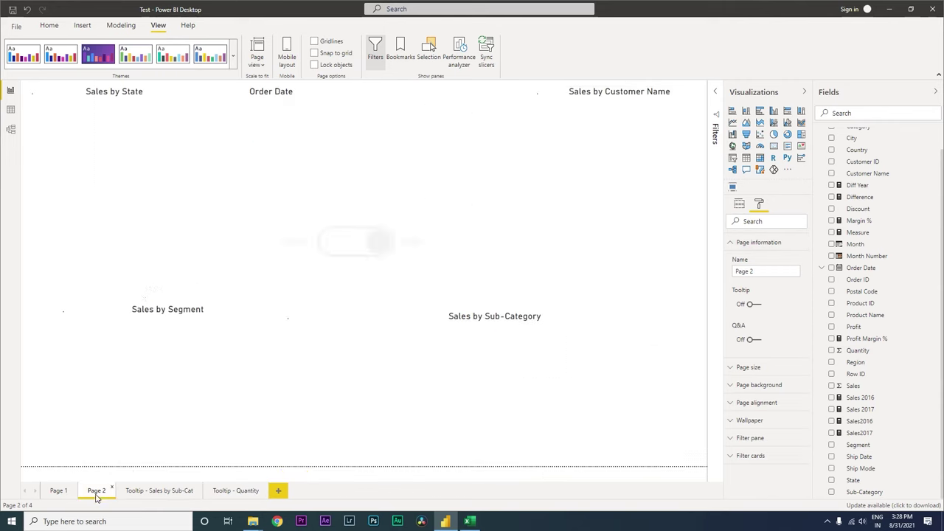
{"action": "left_click", "coordinate": [613, 103]}
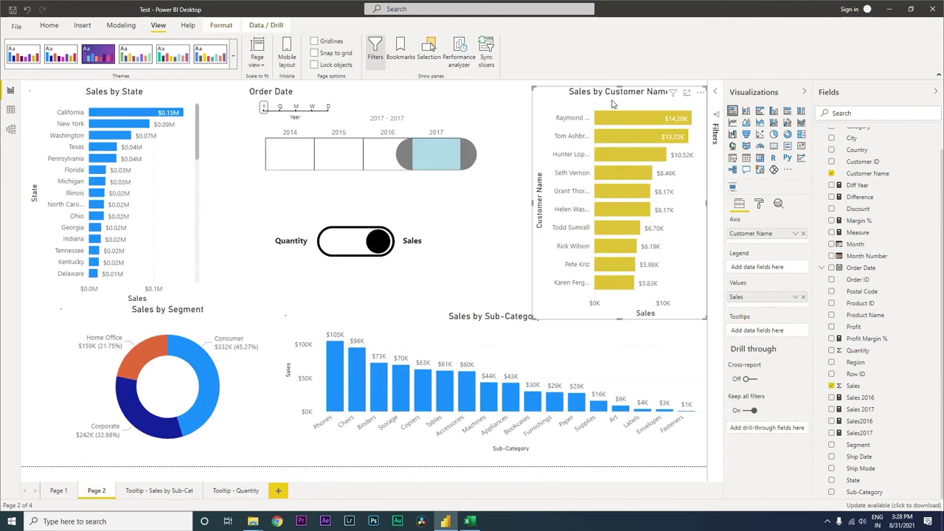
{"action": "left_click", "coordinate": [760, 204]}
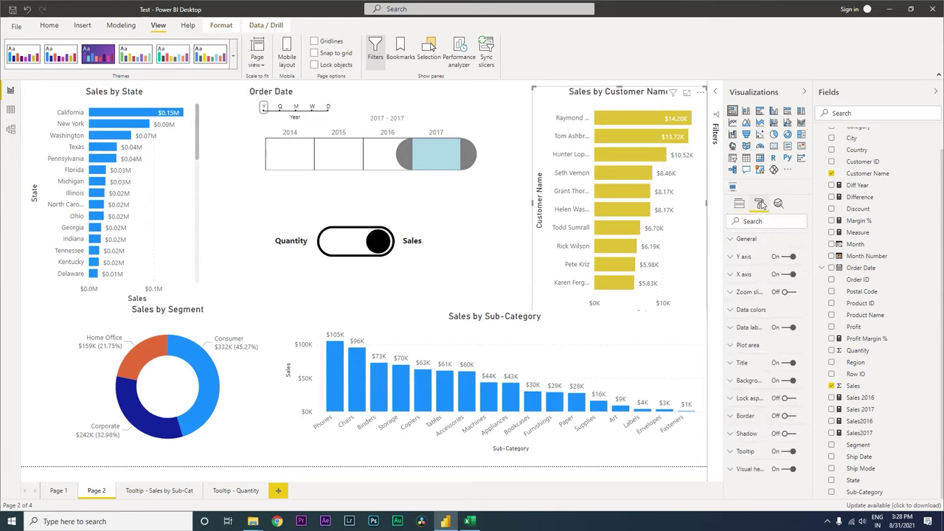
{"action": "left_click", "coordinate": [782, 456]}
{"action": "scroll", "coordinate": [778, 369], "scroll_direction": "down", "scroll_amount": 4}
{"action": "left_click", "coordinate": [778, 368]}
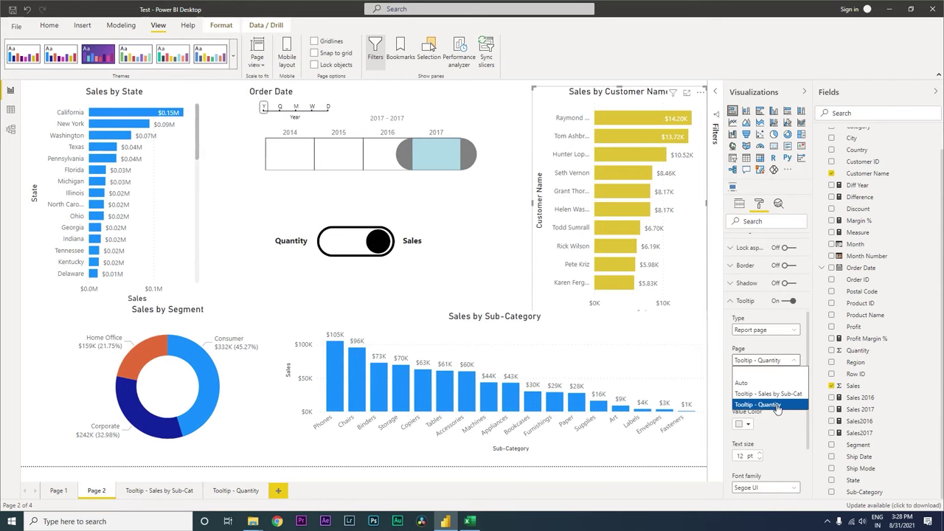
{"action": "left_click", "coordinate": [776, 409]}
Check that the customer bars now pop up the purple Tooltip - Quantity page.
{"action": "left_click", "coordinate": [694, 330]}
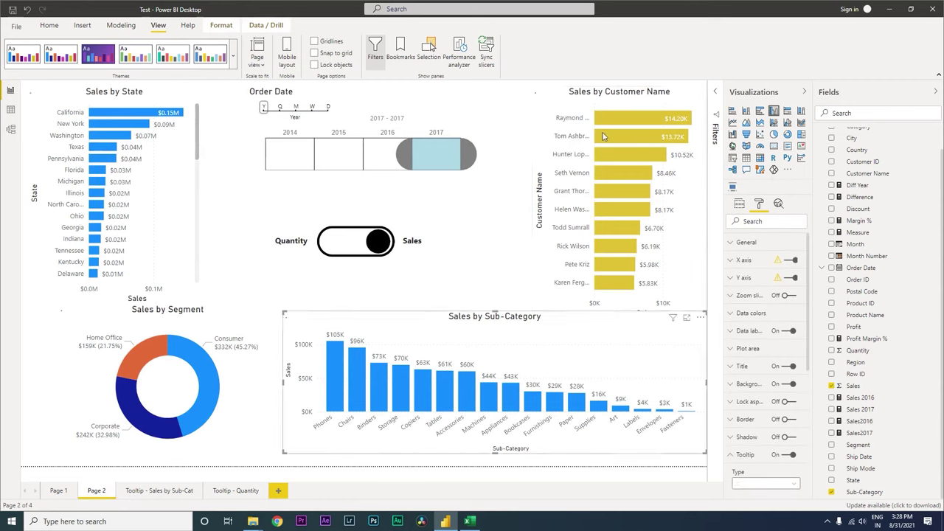
{"action": "mouse_move", "coordinate": [623, 126]}
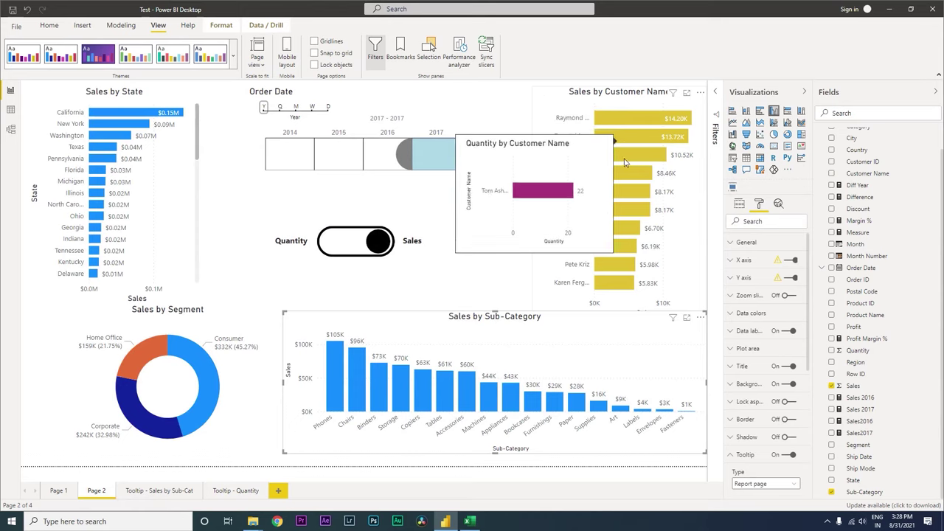
{"action": "mouse_move", "coordinate": [625, 167]}
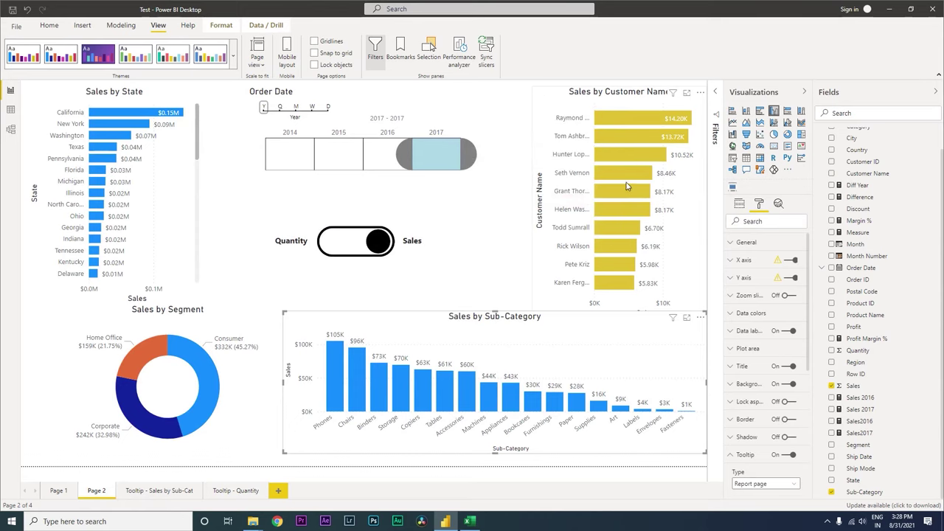
{"action": "left_click", "coordinate": [368, 248], "text": "ctrl"}
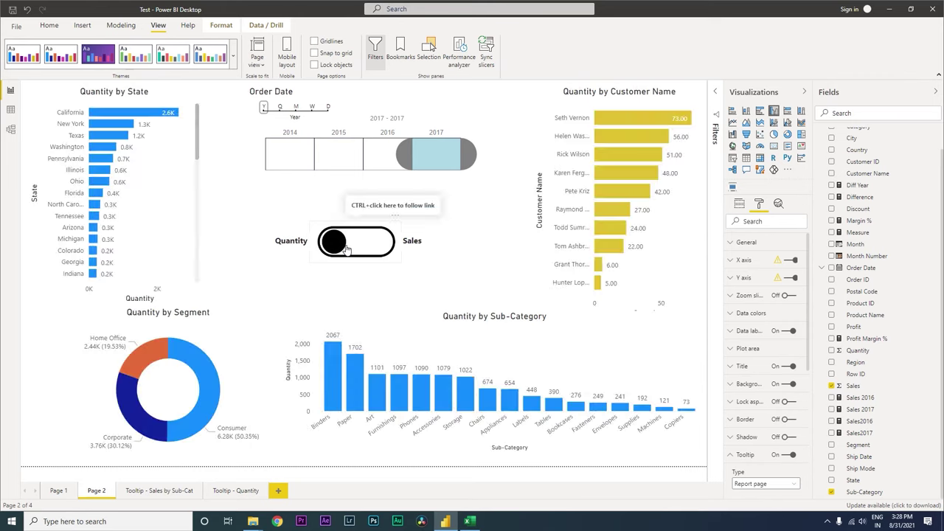
{"action": "left_click", "coordinate": [347, 249], "text": "ctrl"}
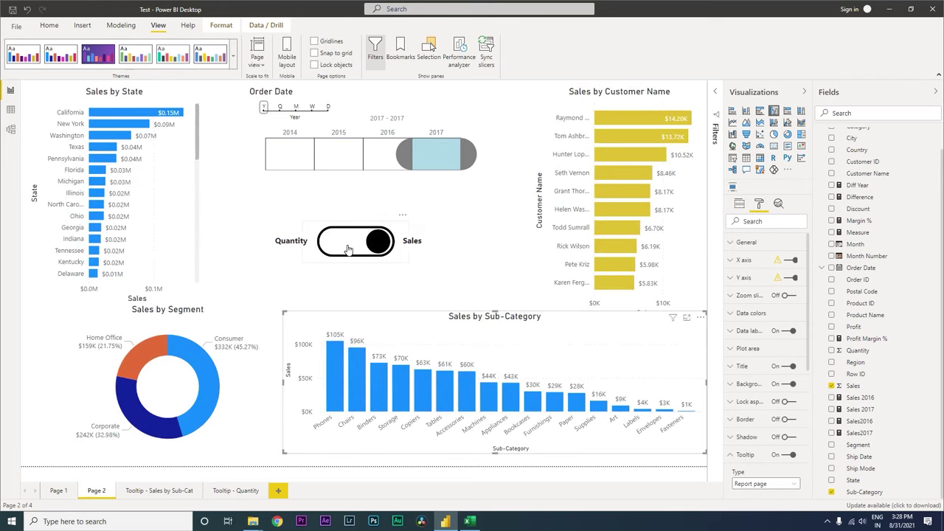
{"action": "left_click", "coordinate": [348, 250], "text": "ctrl"}
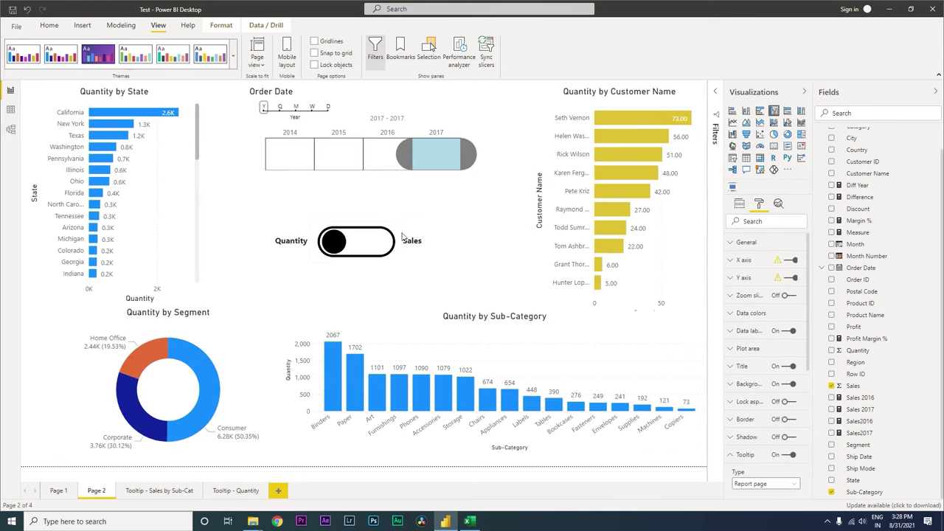
{"action": "left_click", "coordinate": [352, 248], "text": "ctrl"}
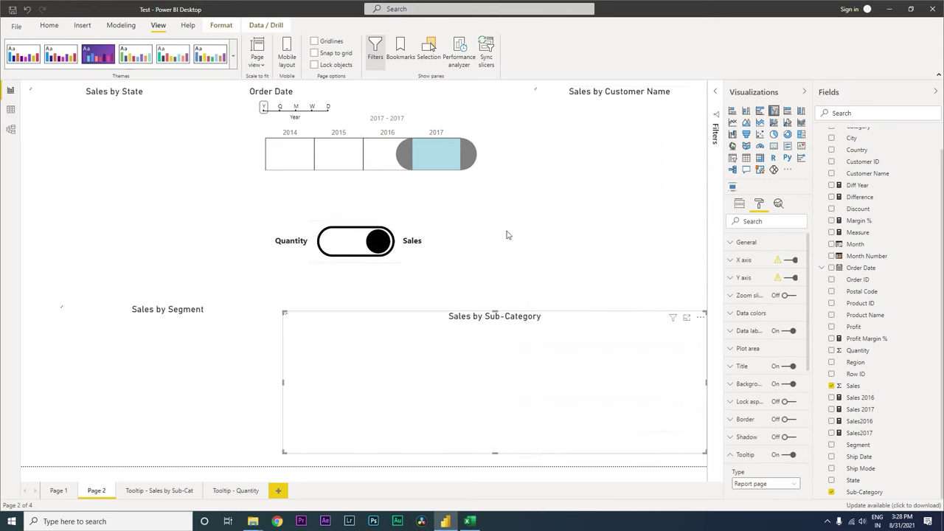